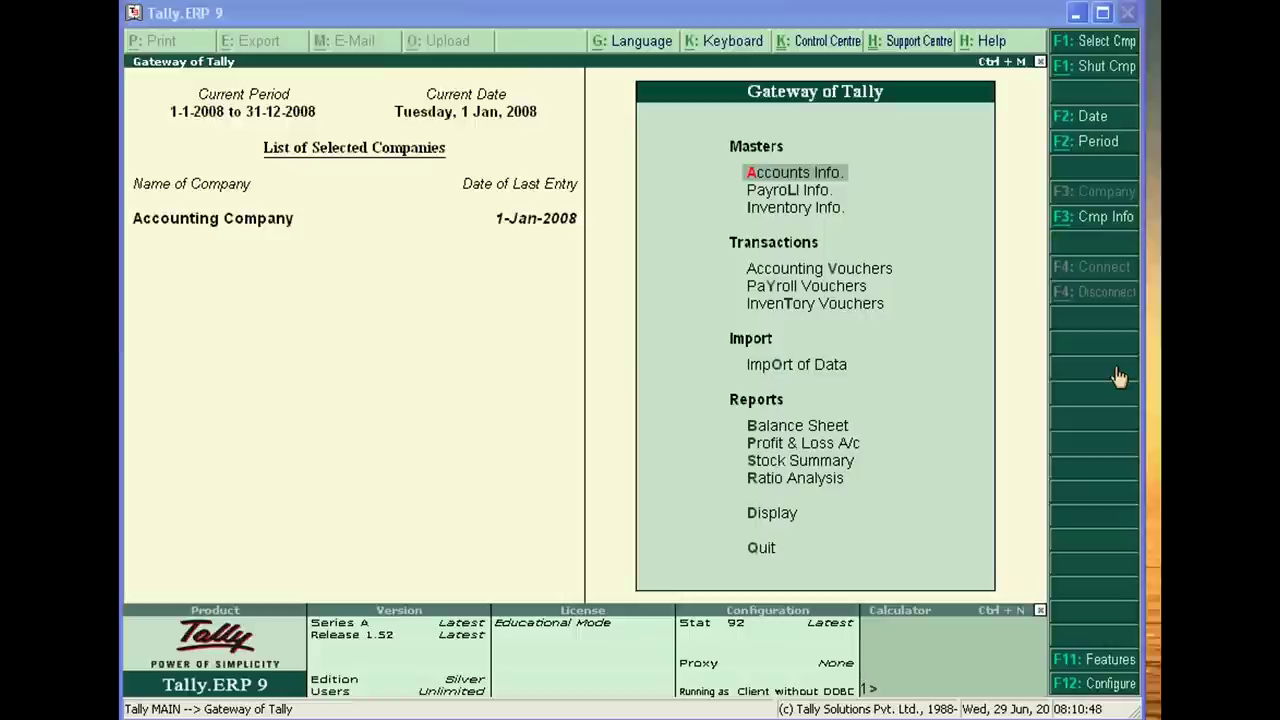
In Statutory & Taxation features, set Set/Alter Service Tax Details to Yes and accept the configuration.
{"action": "left_click", "coordinate": [1094, 660]}
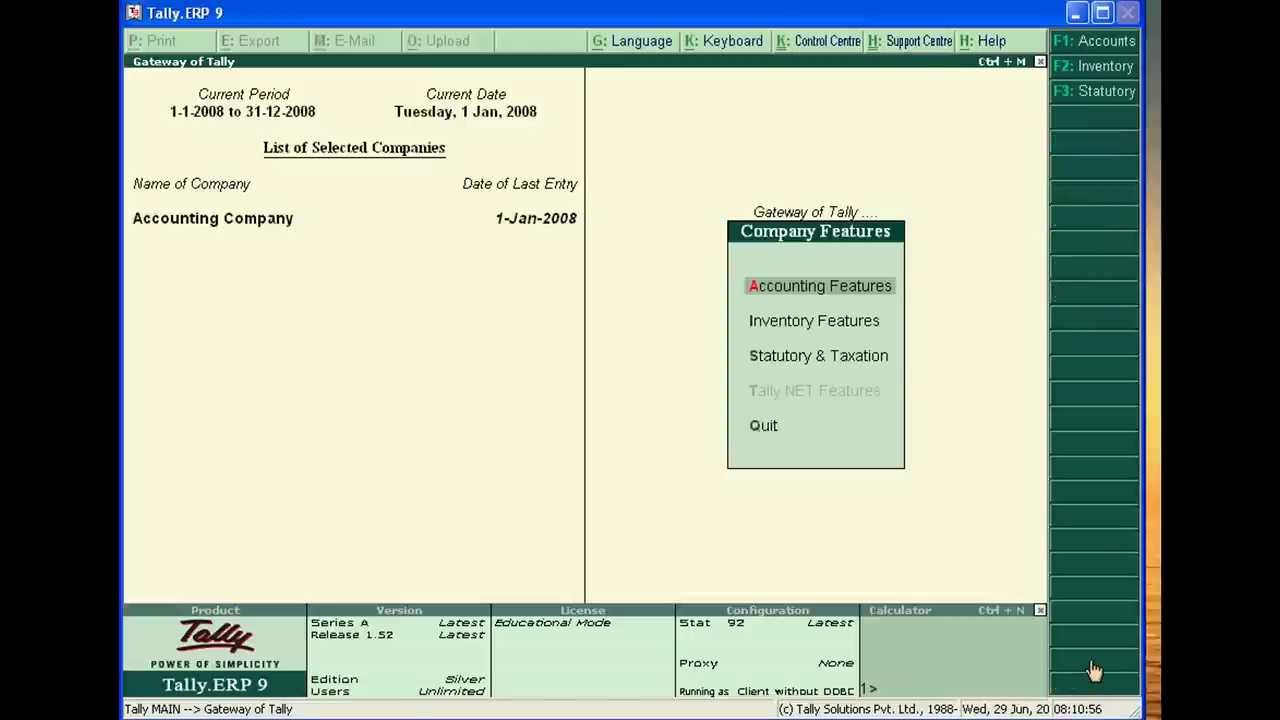
{"action": "key", "text": "Down"}
{"action": "key", "text": "Down"}
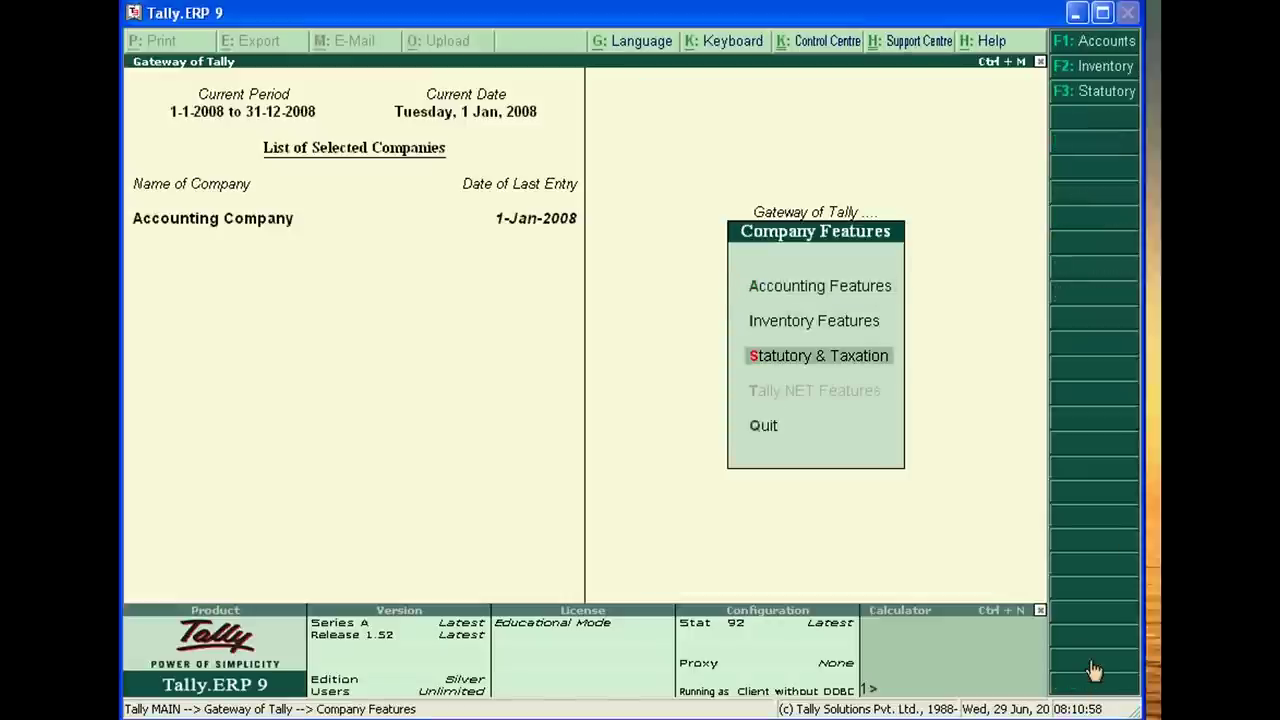
{"action": "key", "text": "Return"}
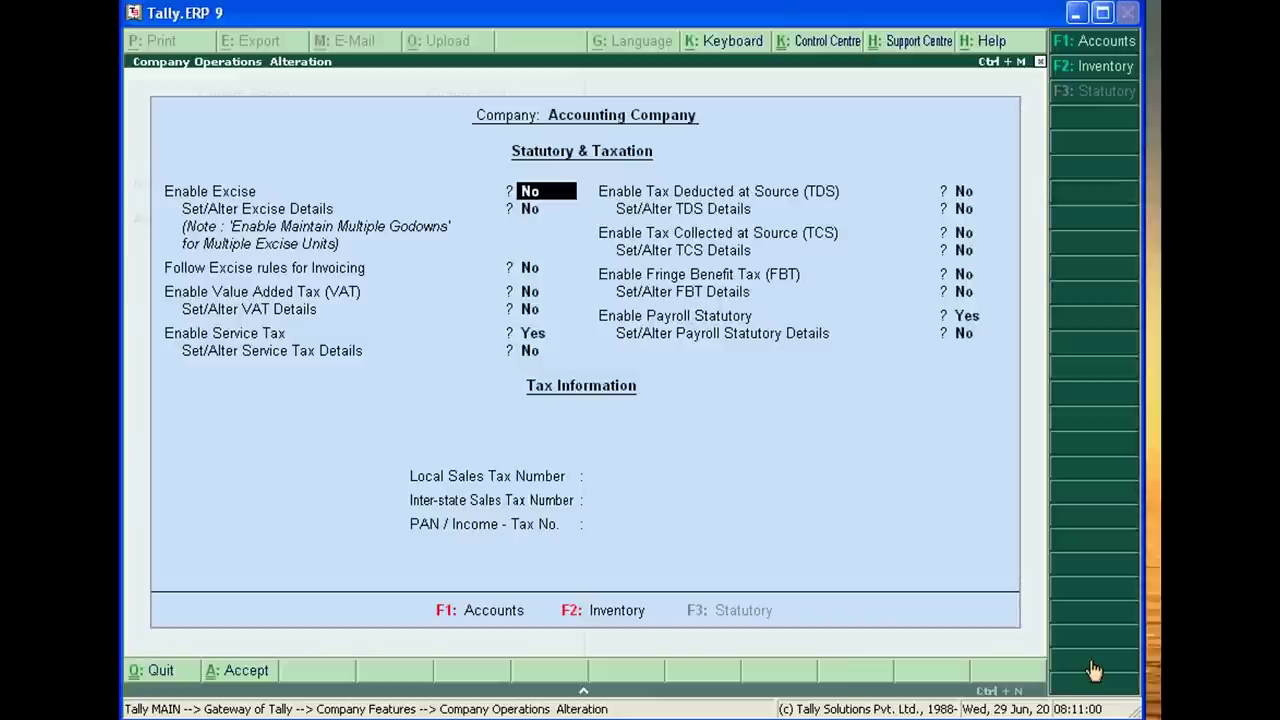
{"action": "key", "text": "Return"}
{"action": "key", "text": "Return"}
{"action": "key", "text": "Return"}
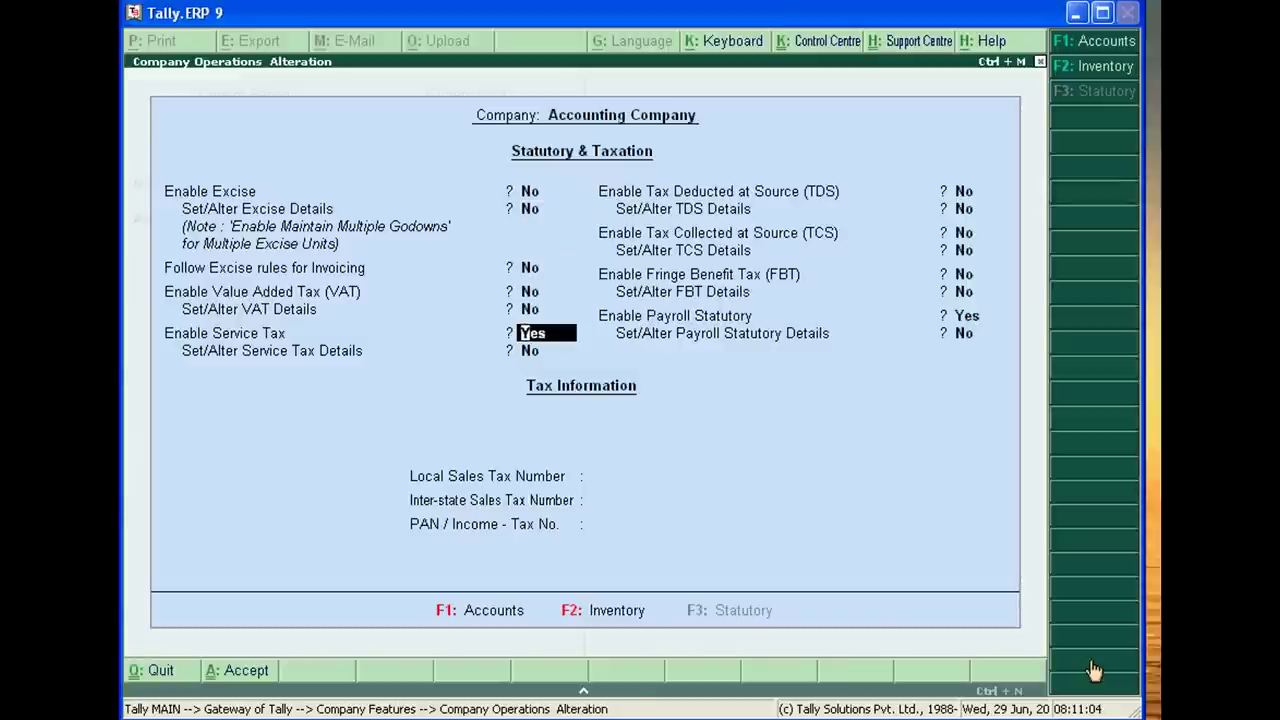
{"action": "key", "text": "Return"}
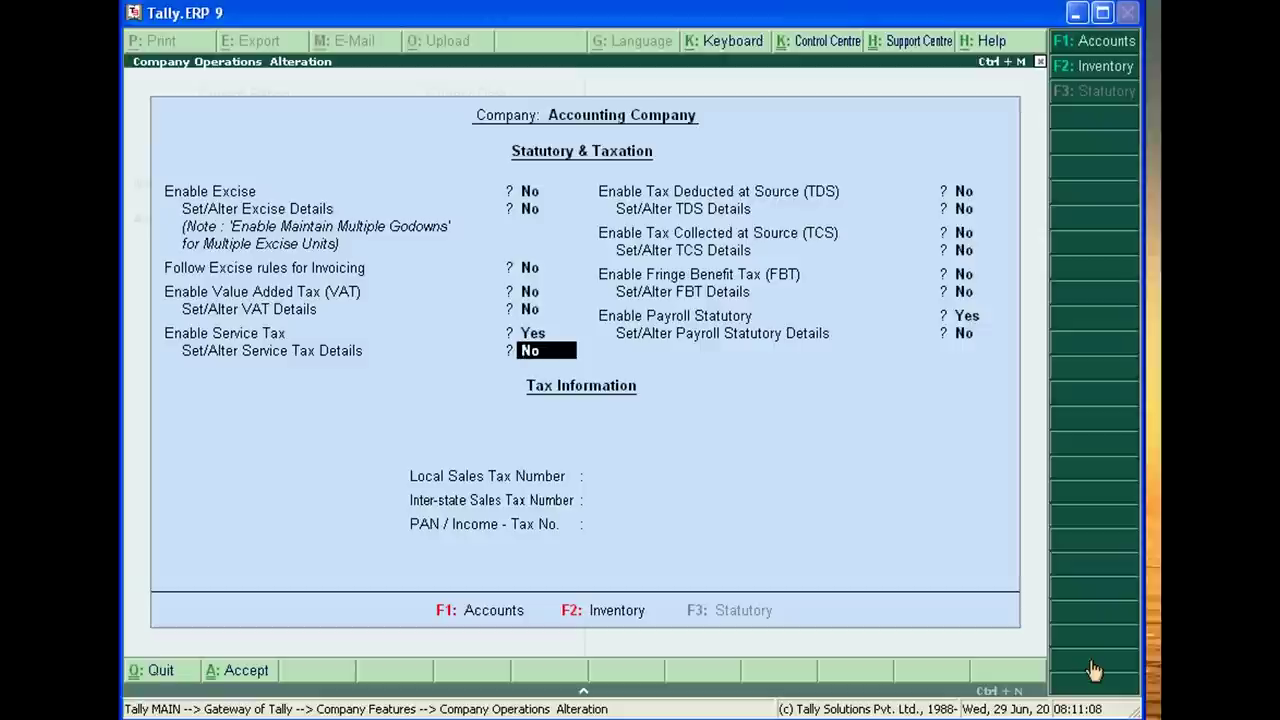
{"action": "type", "text": "y"}
{"action": "key", "text": "Return"}
{"action": "key", "text": "Return"}
{"action": "key", "text": "Return"}
{"action": "key", "text": "Return"}
{"action": "key", "text": "Return"}
{"action": "key", "text": "Return"}
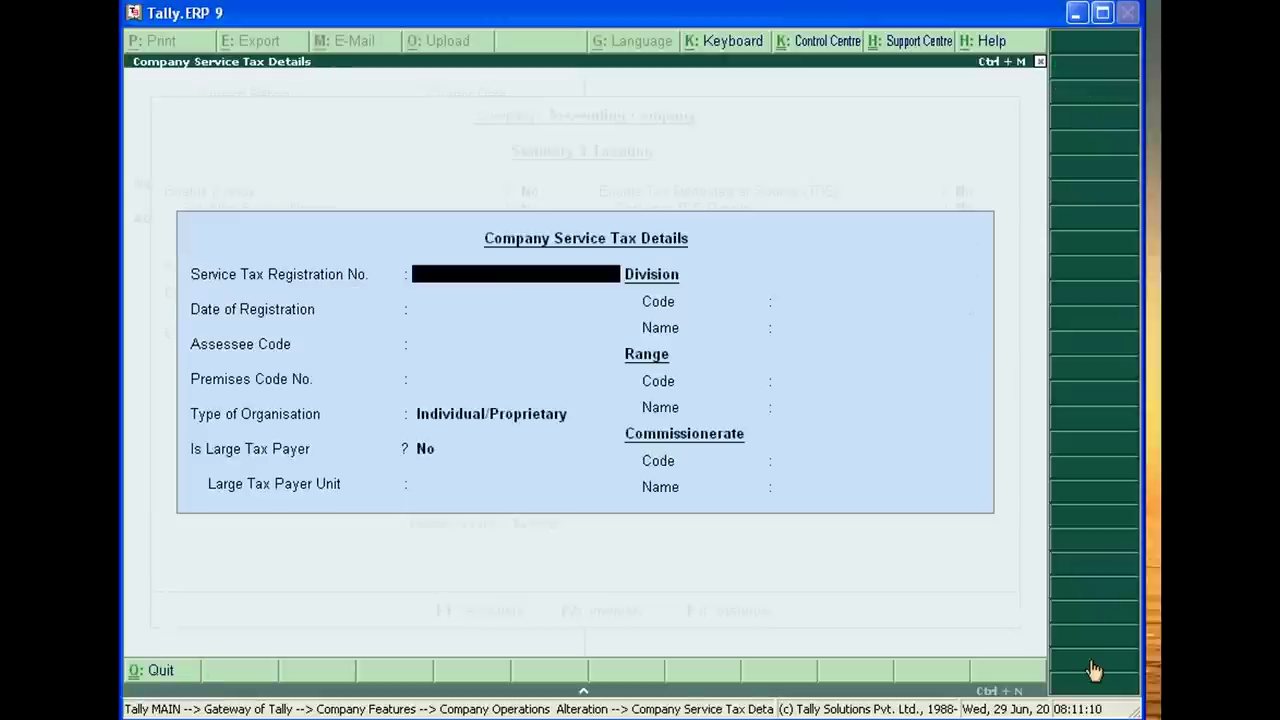
{"action": "key", "text": "Return"}
{"action": "key", "text": "Return"}
{"action": "key", "text": "Return"}
{"action": "key", "text": "Return"}
{"action": "key", "text": "Return"}
{"action": "key", "text": "Return"}
{"action": "key", "text": "Return"}
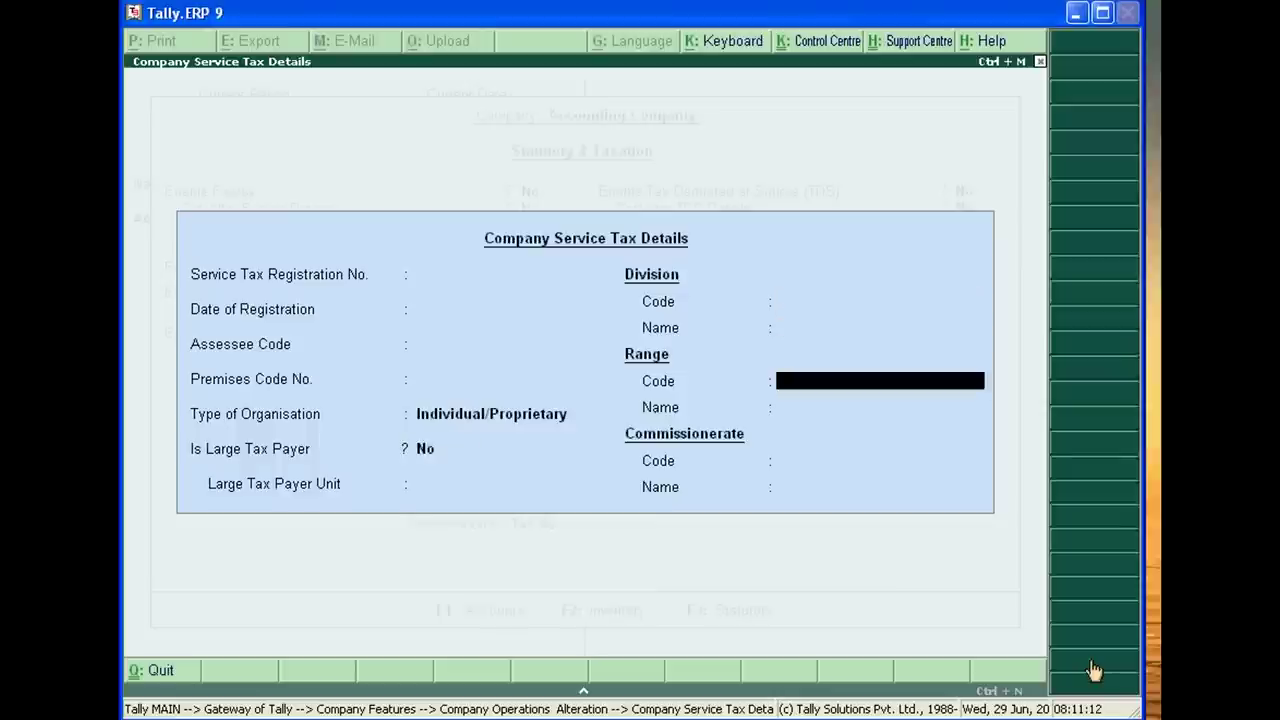
{"action": "key", "text": "Return"}
{"action": "key", "text": "Return"}
{"action": "key", "text": "Return"}
{"action": "key", "text": "Return"}
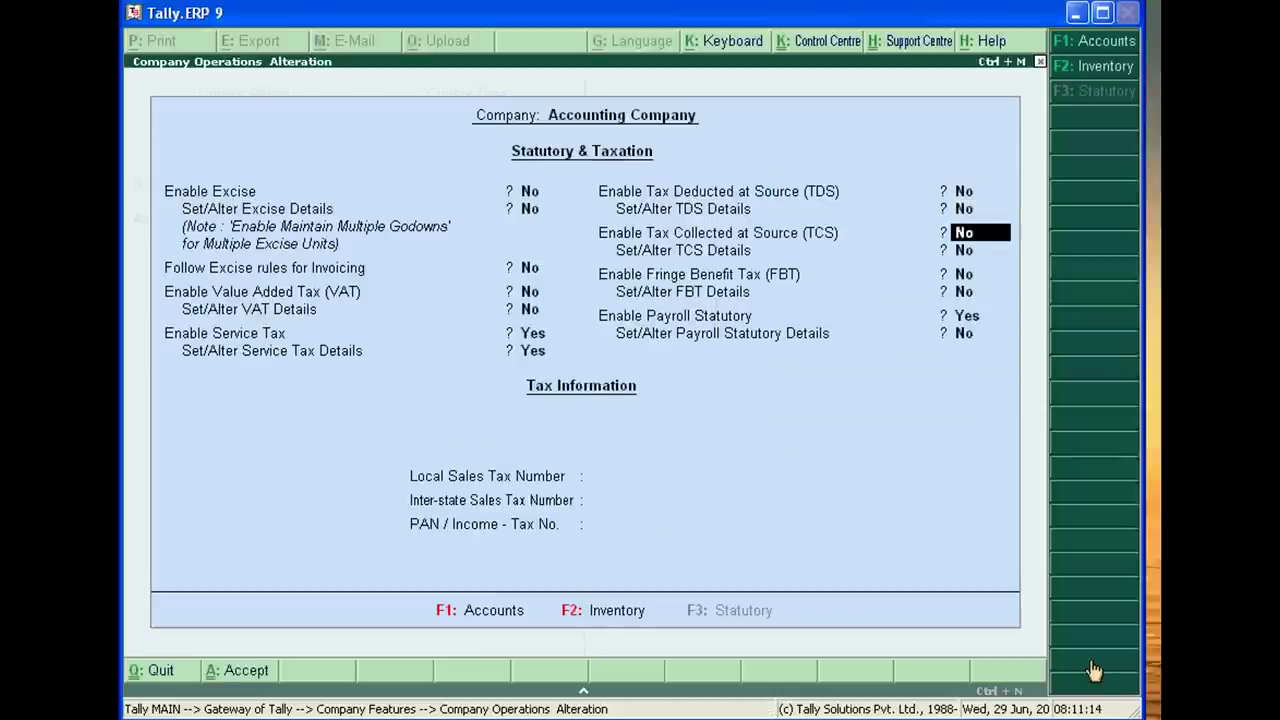
{"action": "key", "text": "Return"}
{"action": "key", "text": "Return"}
{"action": "key", "text": "Return"}
{"action": "key", "text": "Return"}
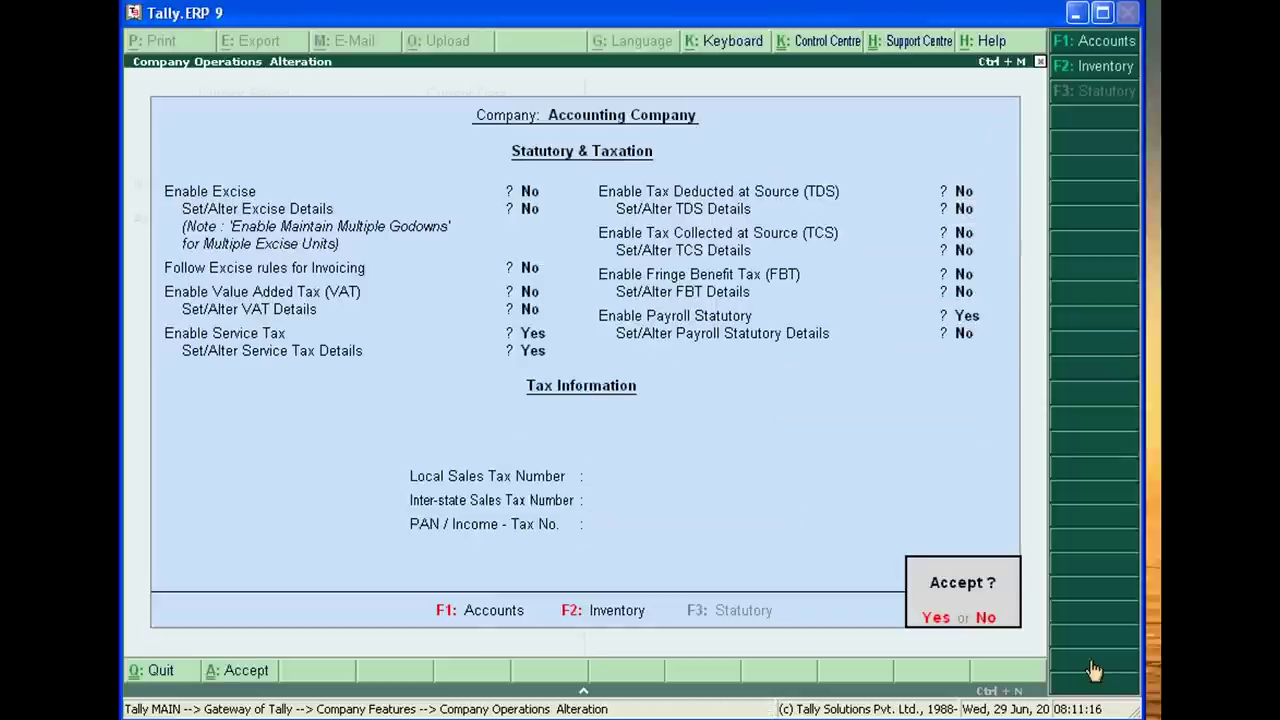
Return to the Gateway of Tally and open Accounts Info. > Ledgers, highlighting Display.
{"action": "key", "text": "Escape"}
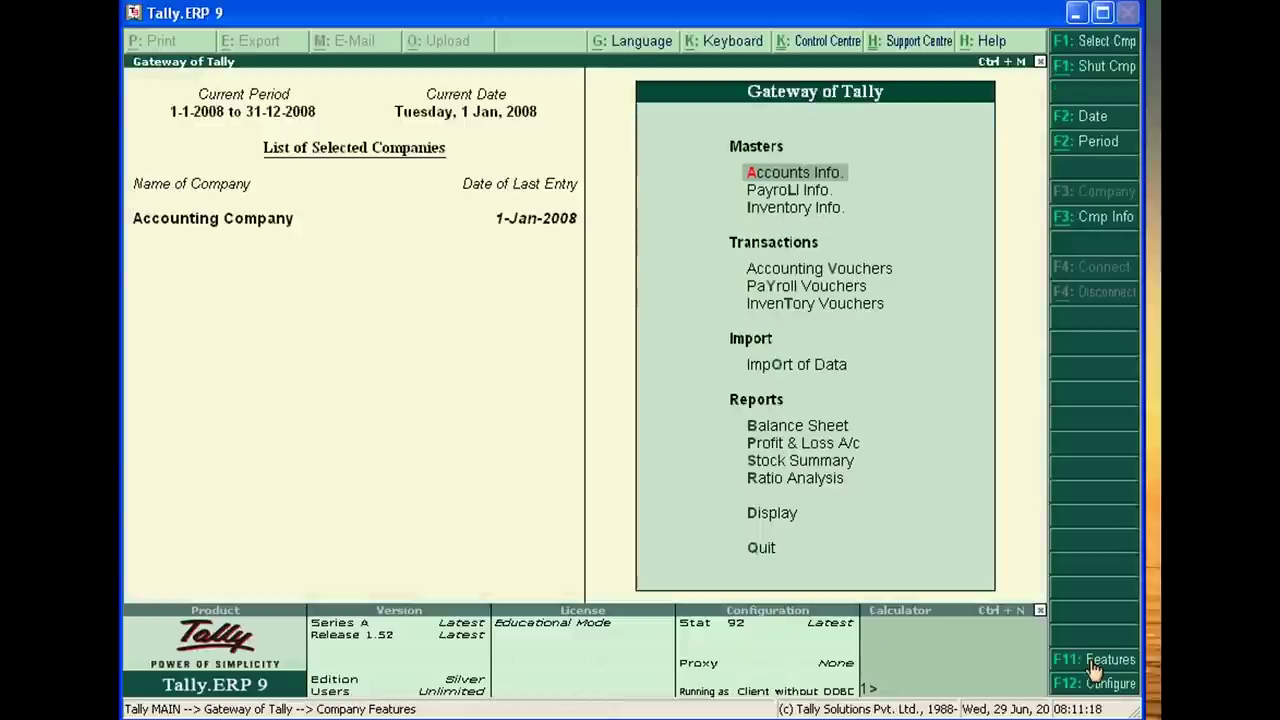
{"action": "key", "text": "Return"}
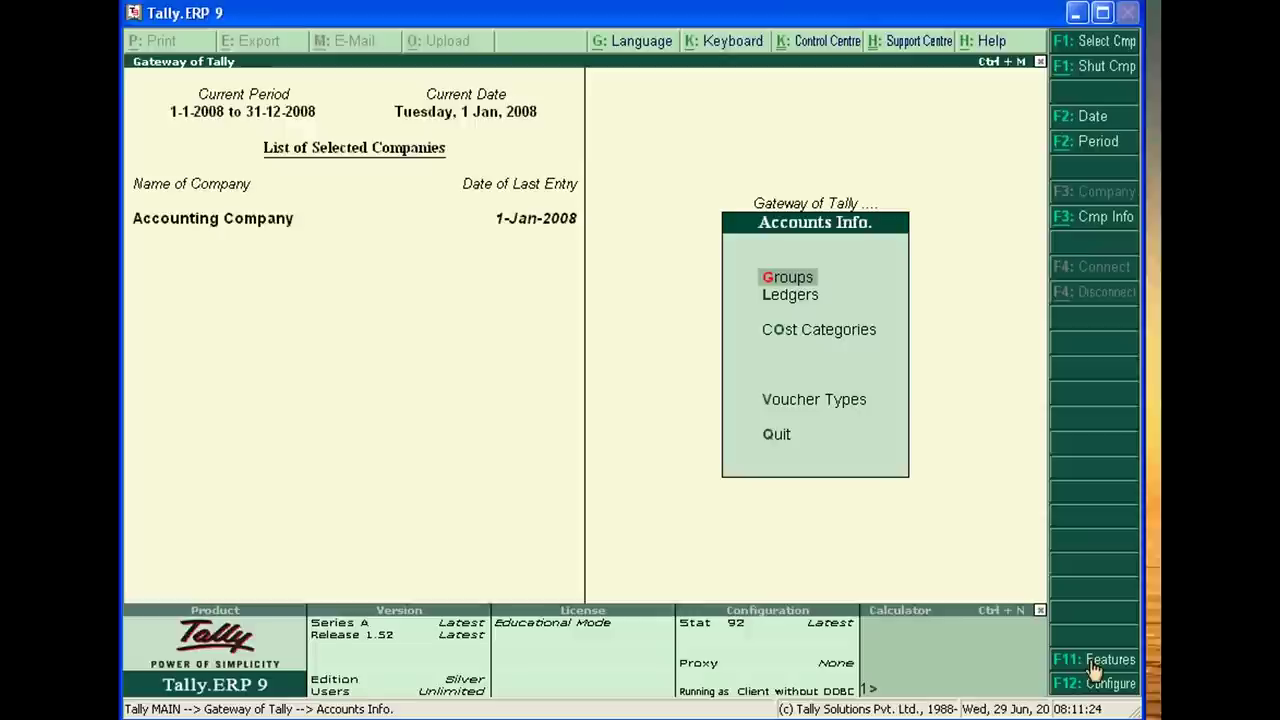
{"action": "key", "text": "Down"}
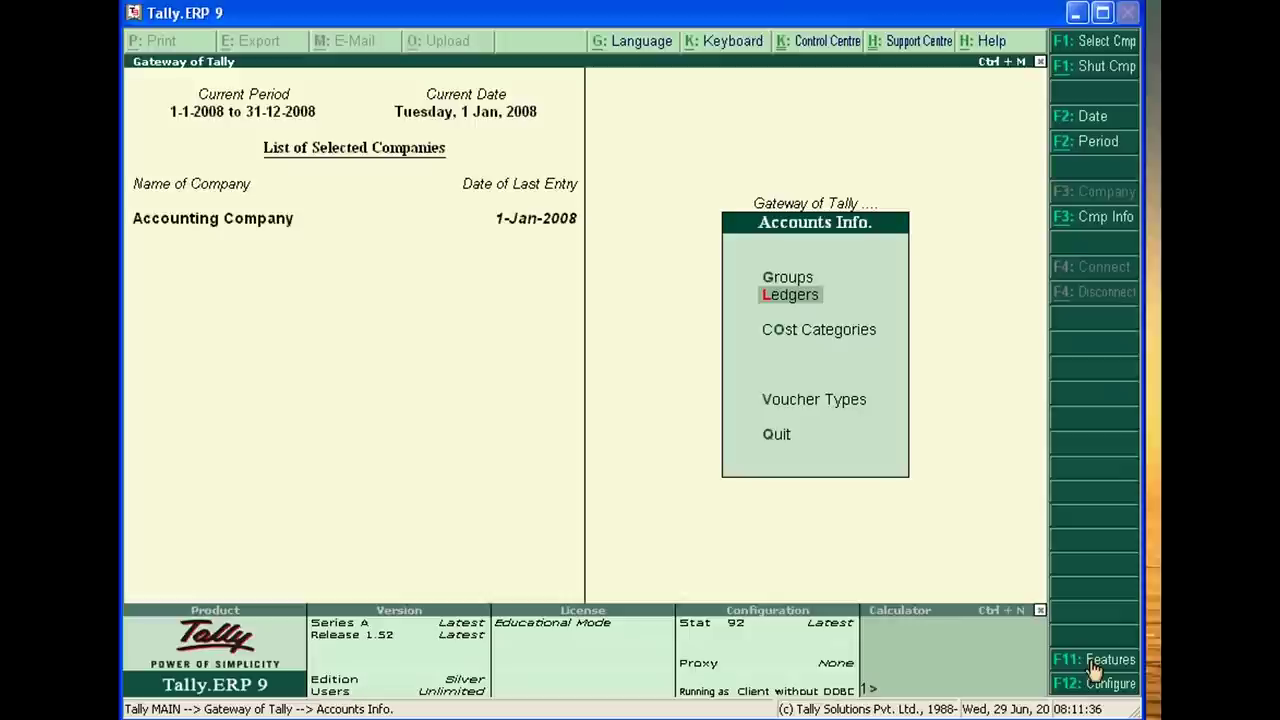
{"action": "key", "text": "Return"}
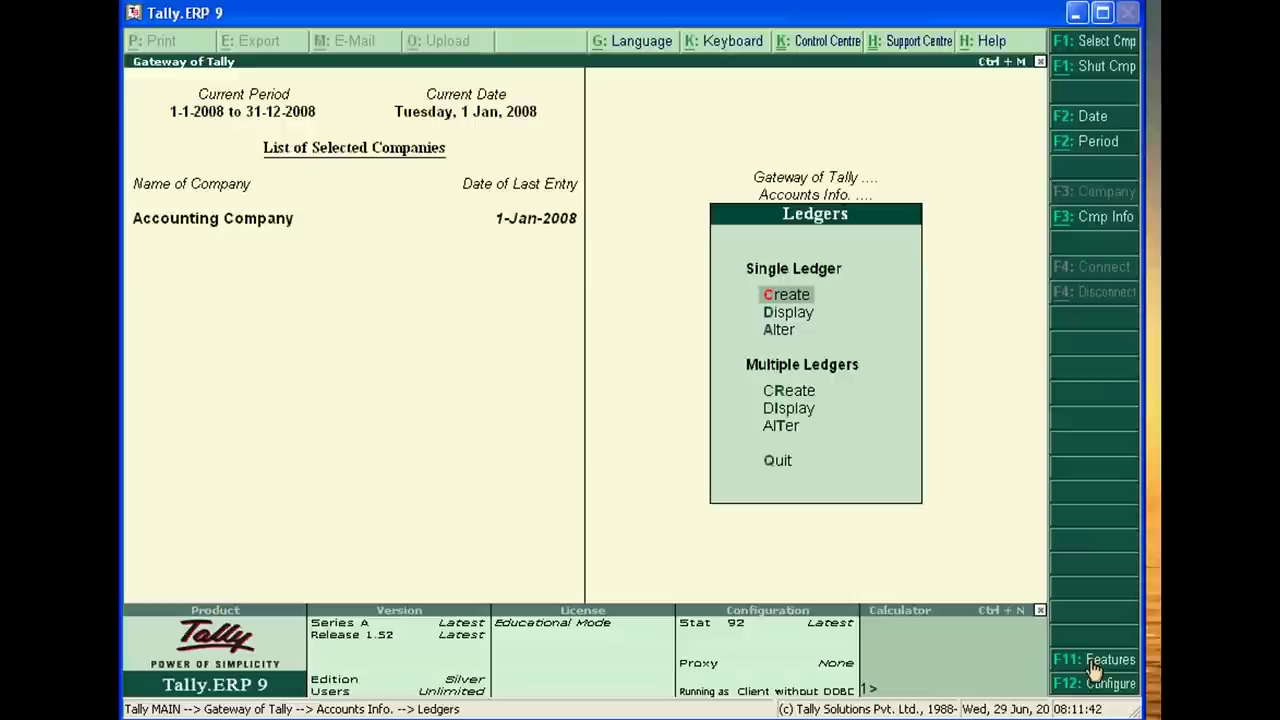
{"action": "key", "text": "Down"}
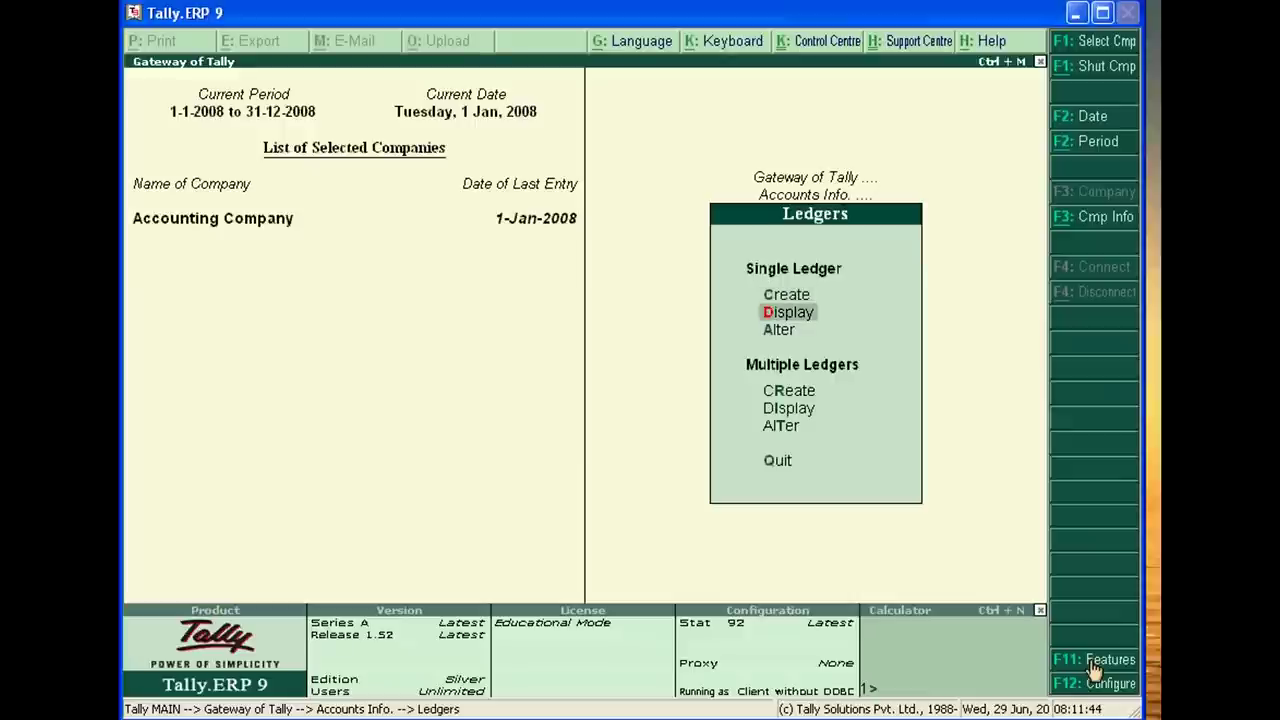
Display the Fees ledger to check it is under Indirect Incomes with service tax applicable.
{"action": "key", "text": "Return"}
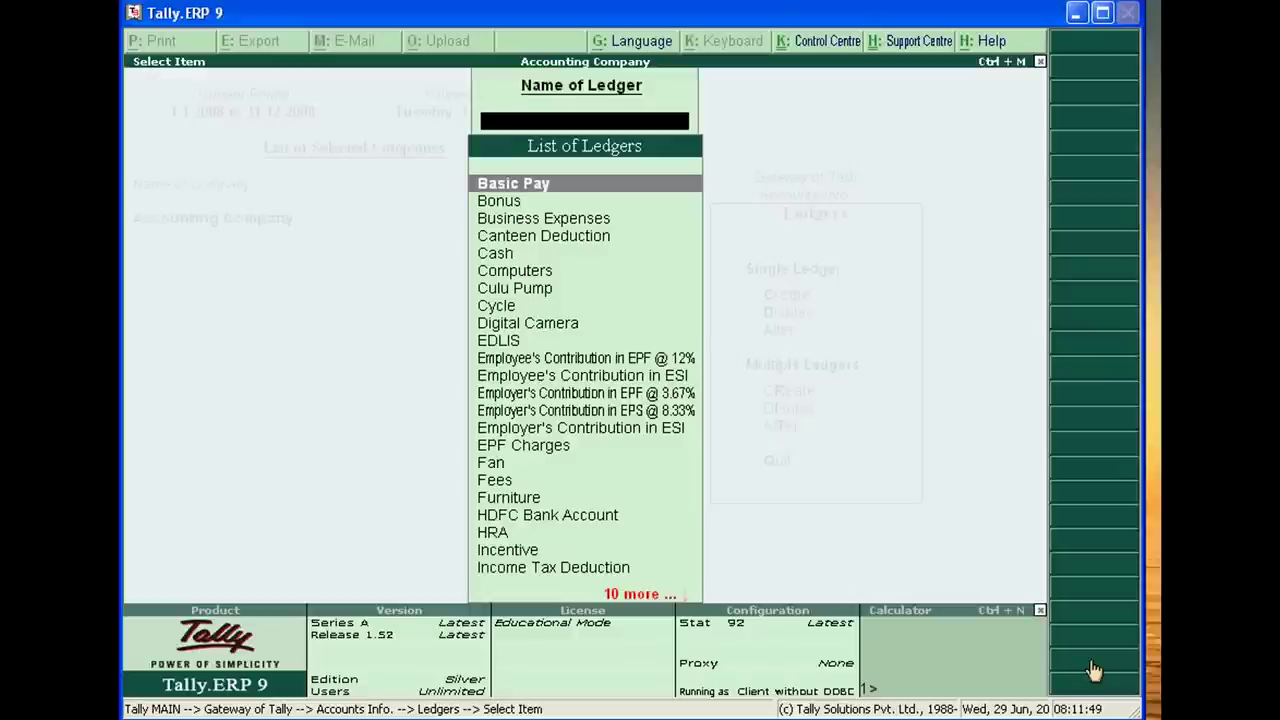
{"action": "key", "text": "Down"}
{"action": "key", "text": "Down"}
{"action": "key", "text": "Down"}
{"action": "key", "text": "Down"}
{"action": "key", "text": "Down"}
{"action": "key", "text": "Down"}
{"action": "key", "text": "Down"}
{"action": "key", "text": "Down"}
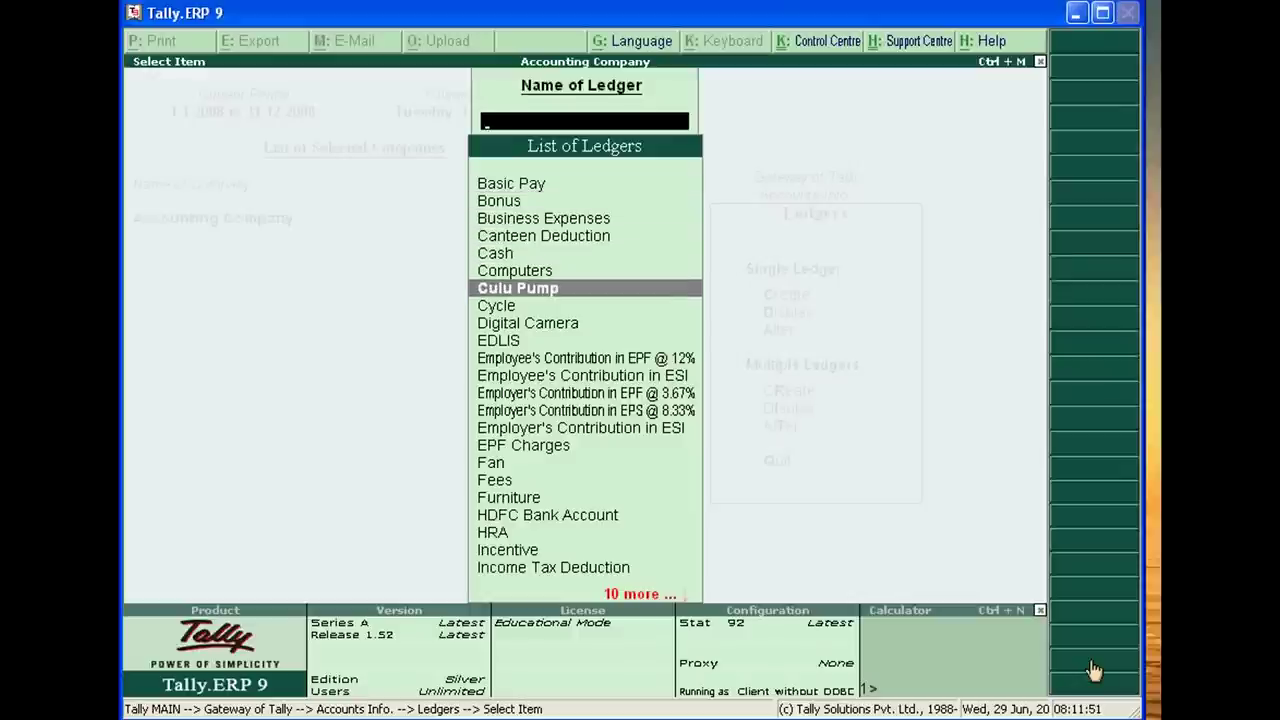
{"action": "key", "text": "Down"}
{"action": "key", "text": "Down"}
{"action": "key", "text": "Down"}
{"action": "key", "text": "Down"}
{"action": "key", "text": "Down"}
{"action": "key", "text": "Down"}
{"action": "key", "text": "Down"}
{"action": "key", "text": "Down"}
{"action": "key", "text": "Down"}
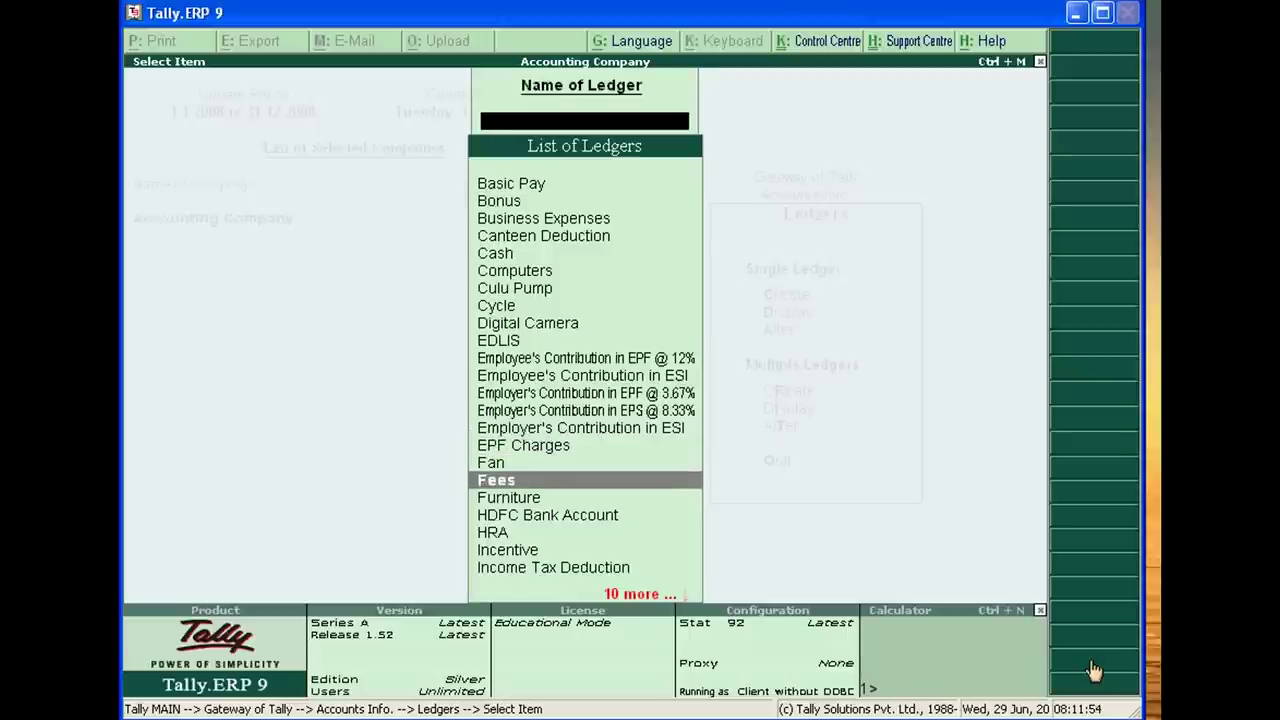
{"action": "key", "text": "Return"}
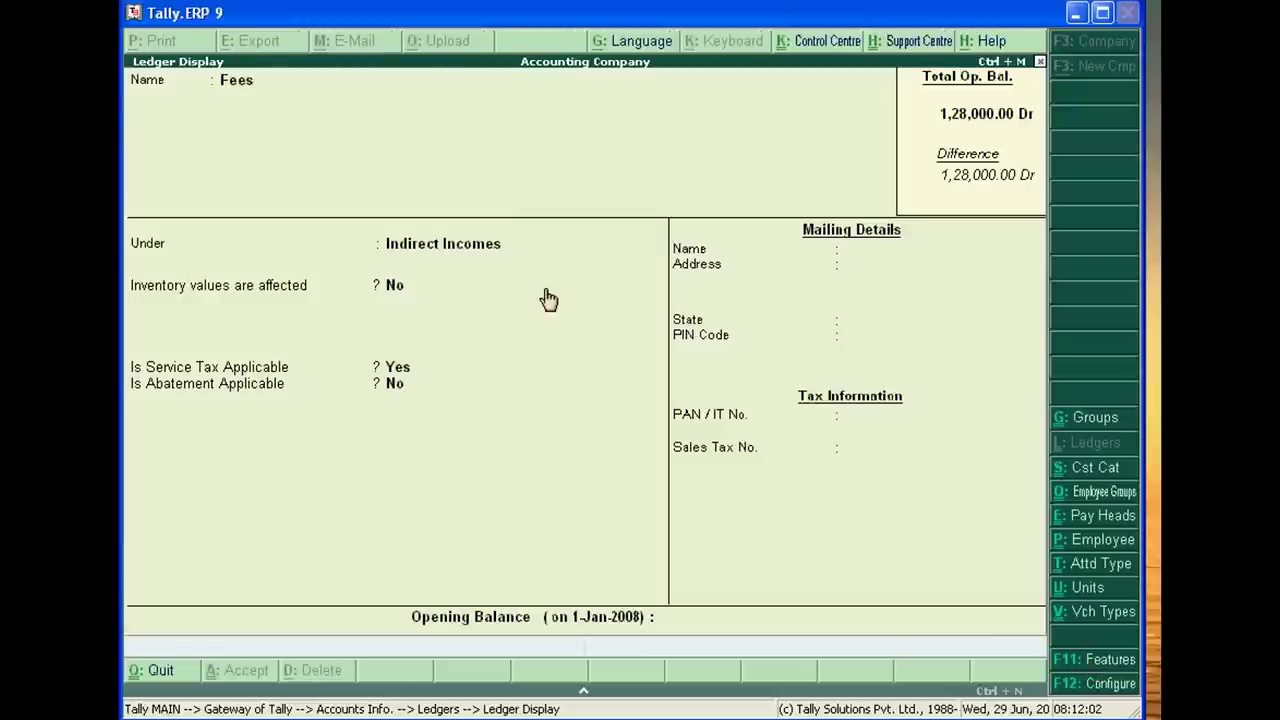
{"action": "key", "text": "Escape"}
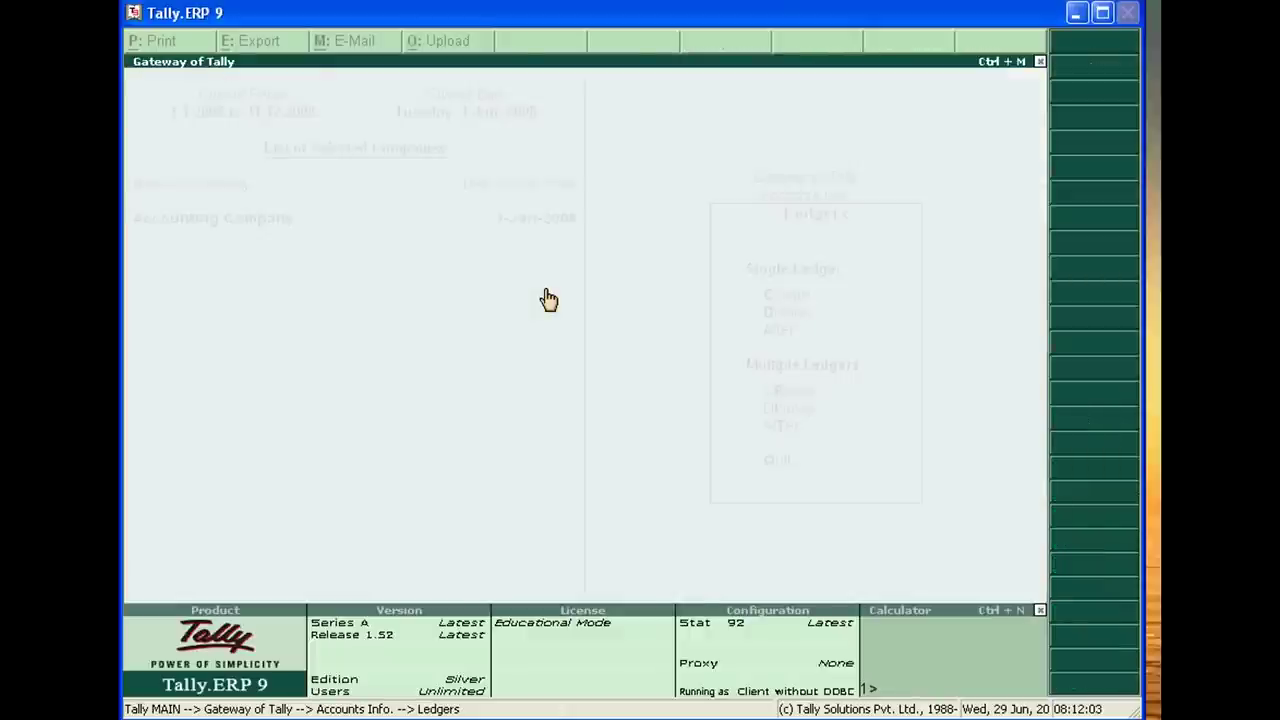
{"action": "key", "text": "Return"}
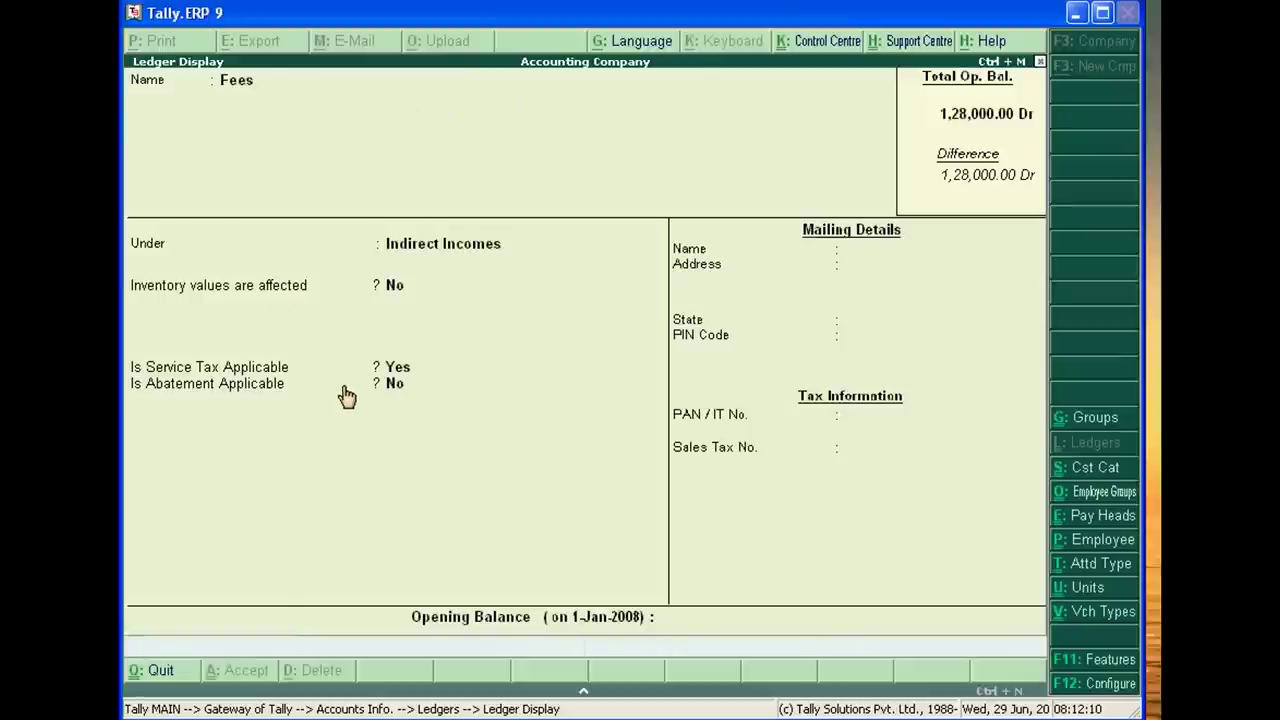
{"action": "key", "text": "Escape"}
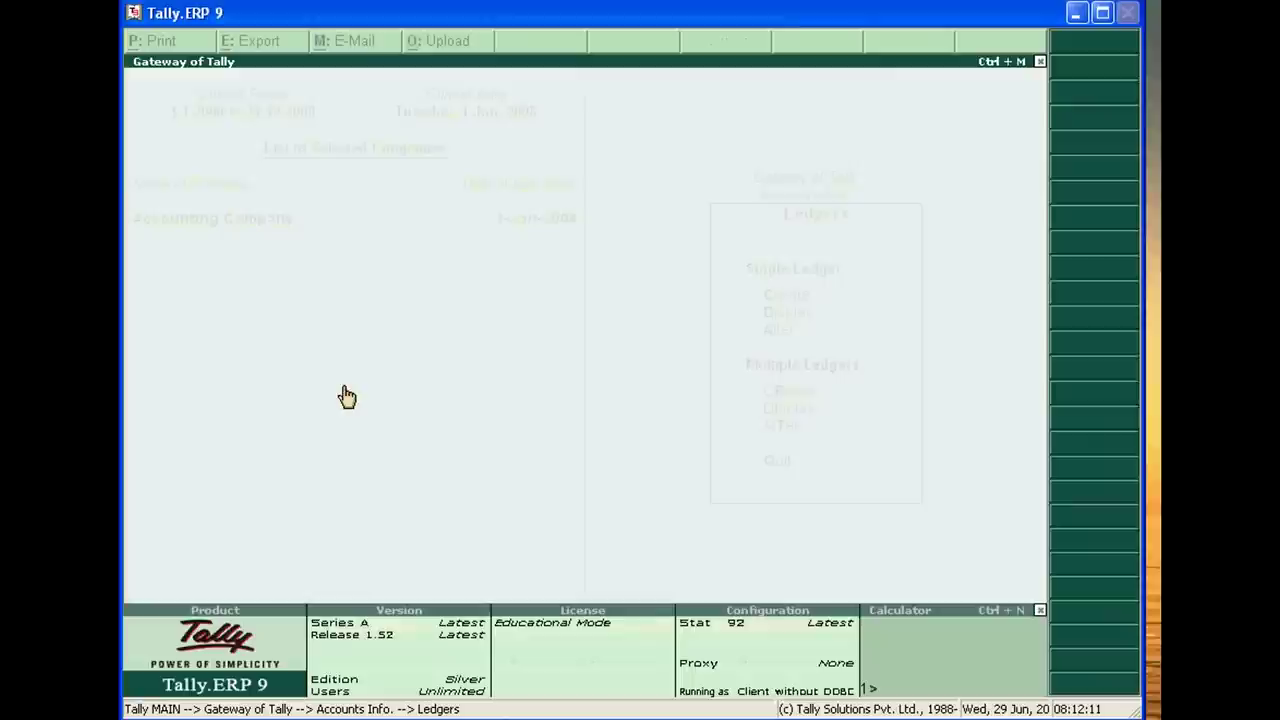
Bring the ledger list back and start searching for the next ledger by typing 'S'.
{"action": "key", "text": "Return"}
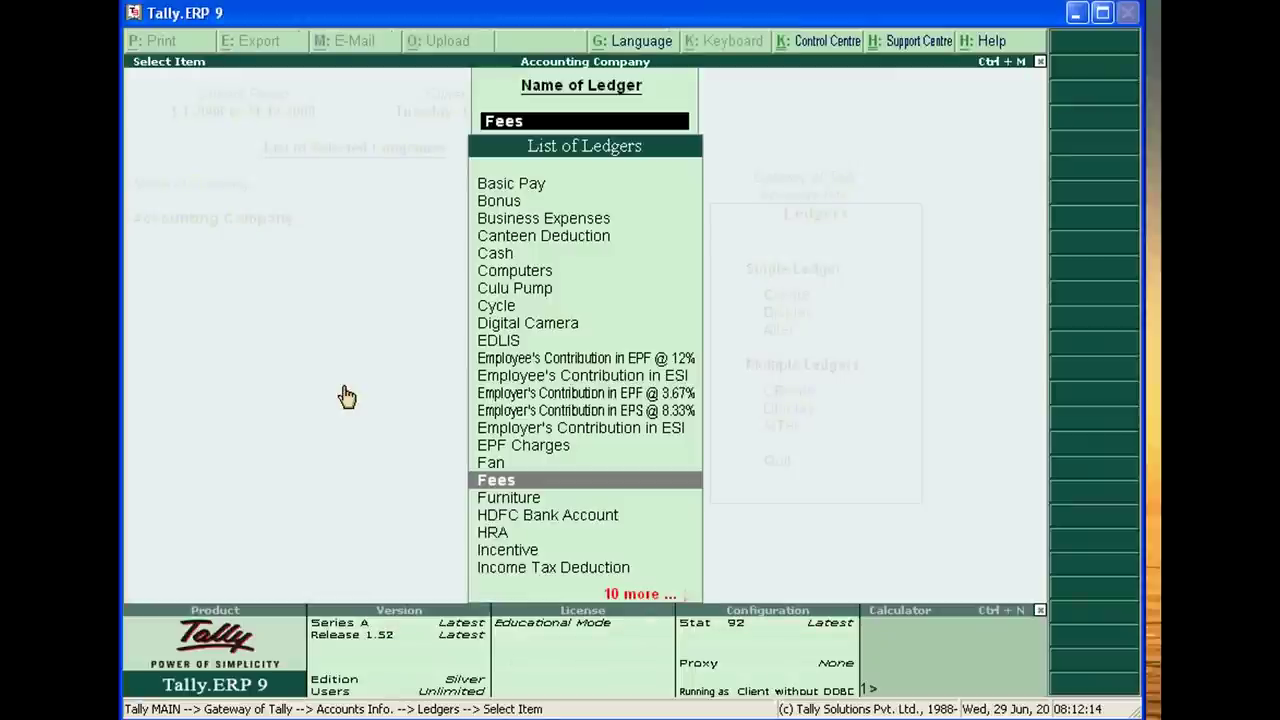
{"action": "key", "text": "Up"}
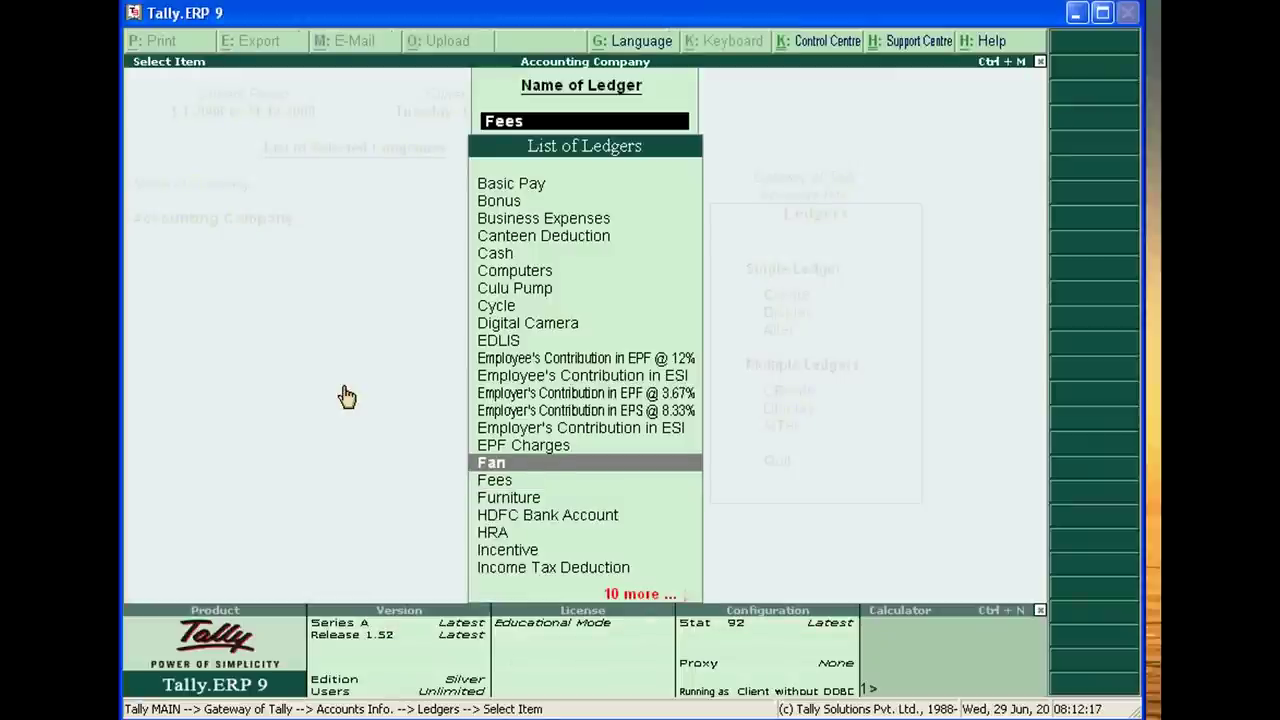
{"action": "key", "text": "Return"}
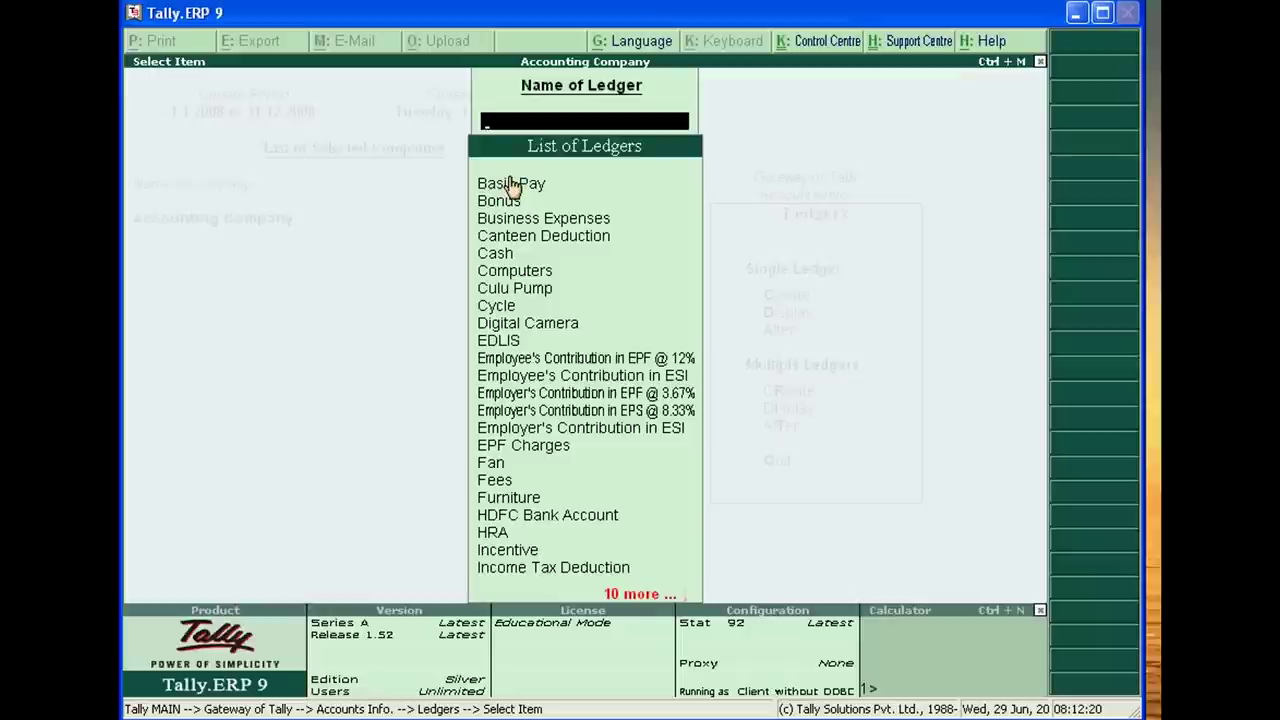
{"action": "type", "text": "S"}
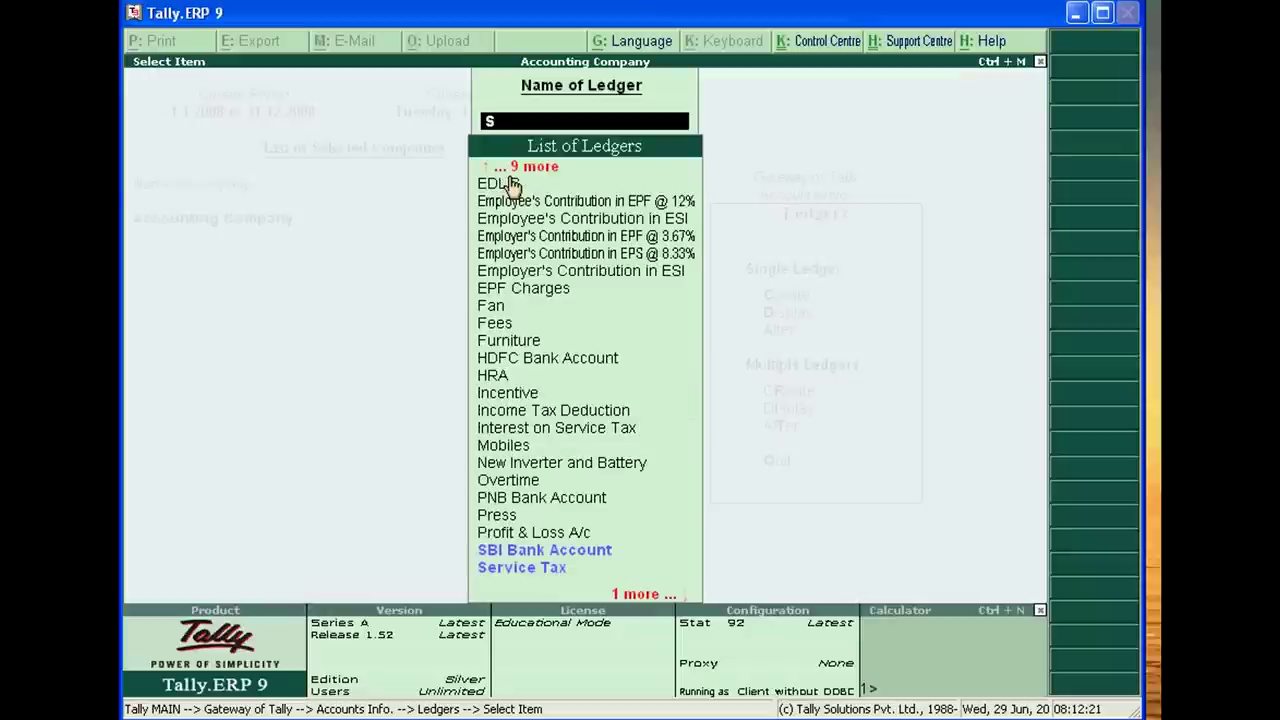
{"action": "left_click", "coordinate": [531, 576]}
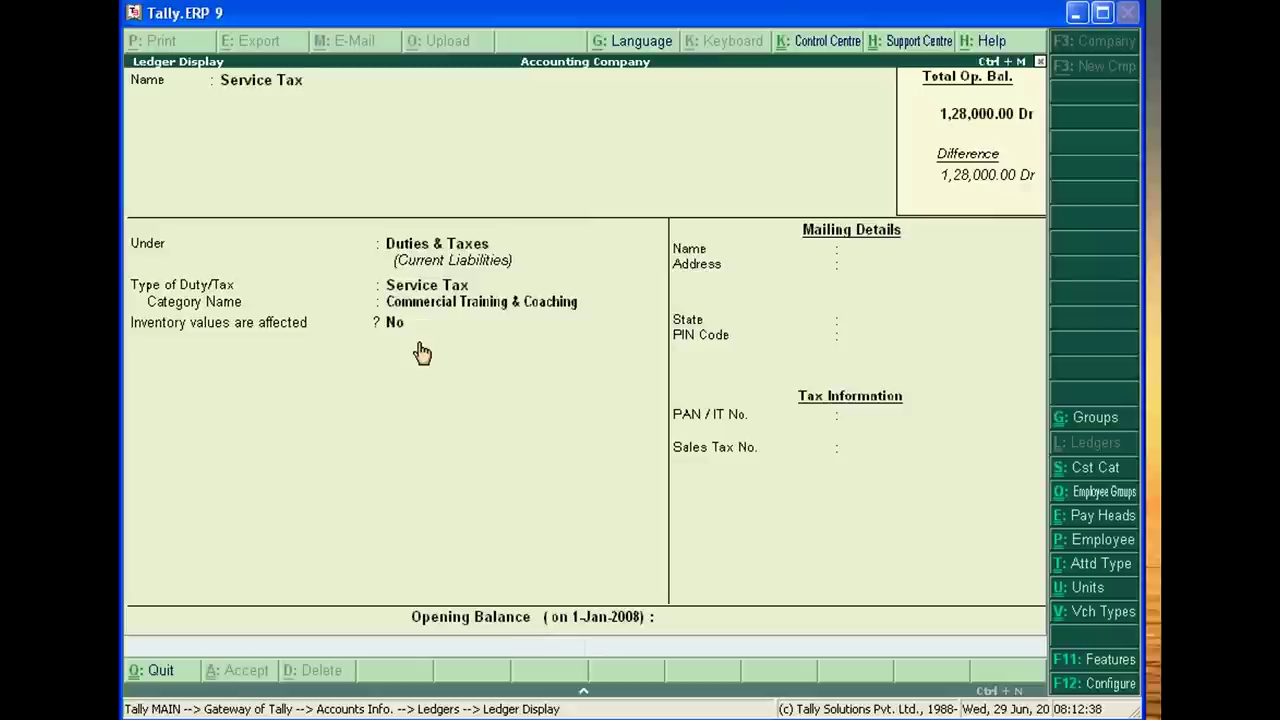
{"action": "key", "text": "Escape"}
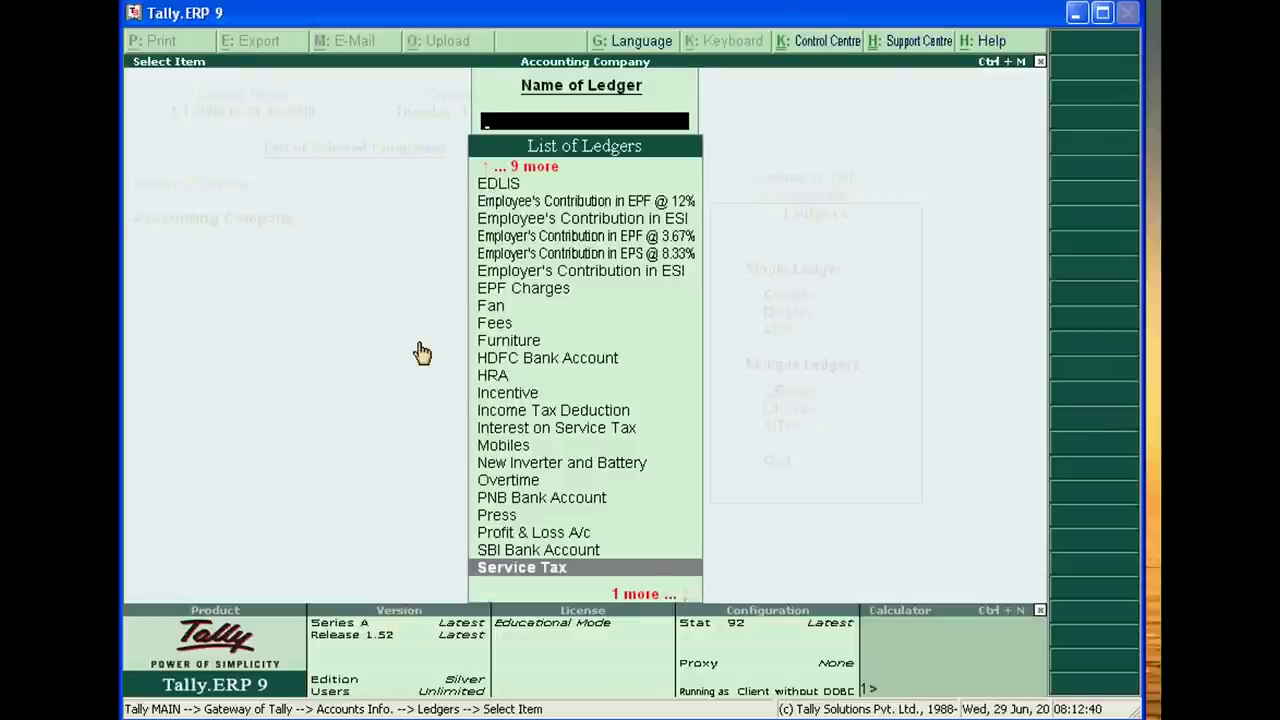
Display the Interest on Service Tax ledger (Indirect Expenses, no abatement), then return to the Ledgers menu.
{"action": "type", "text": "I"}
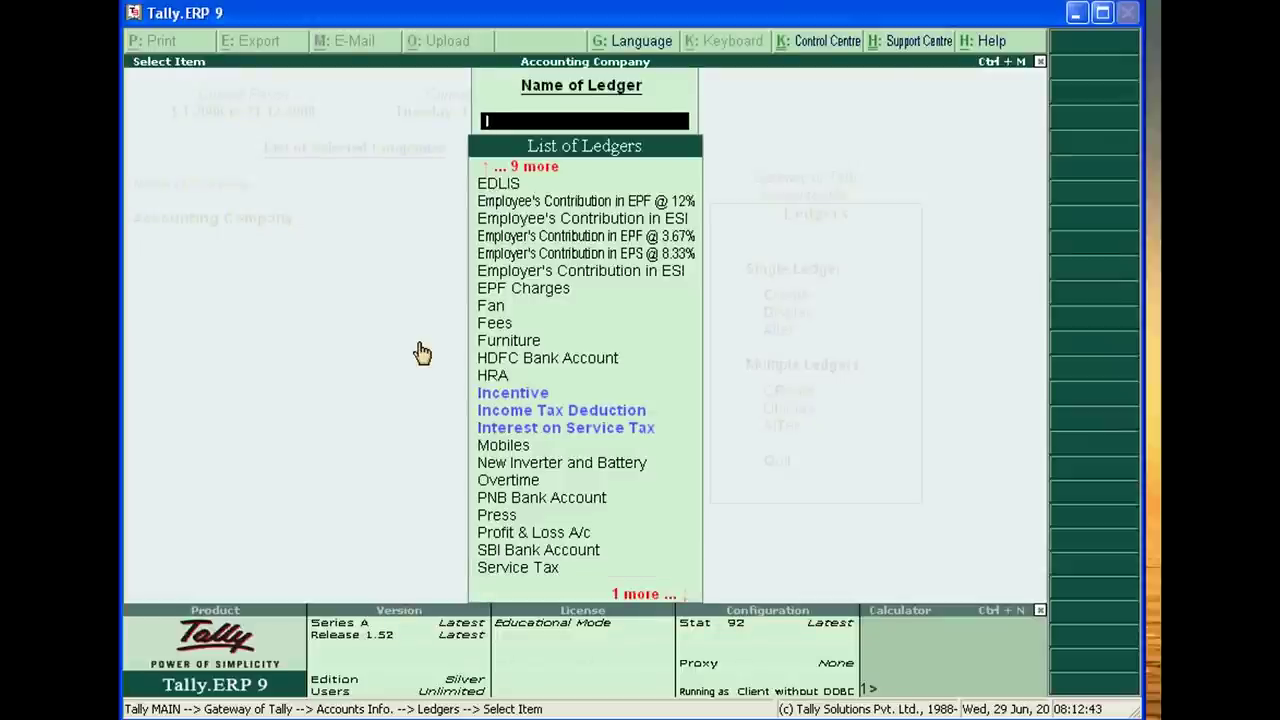
{"action": "key", "text": "Down"}
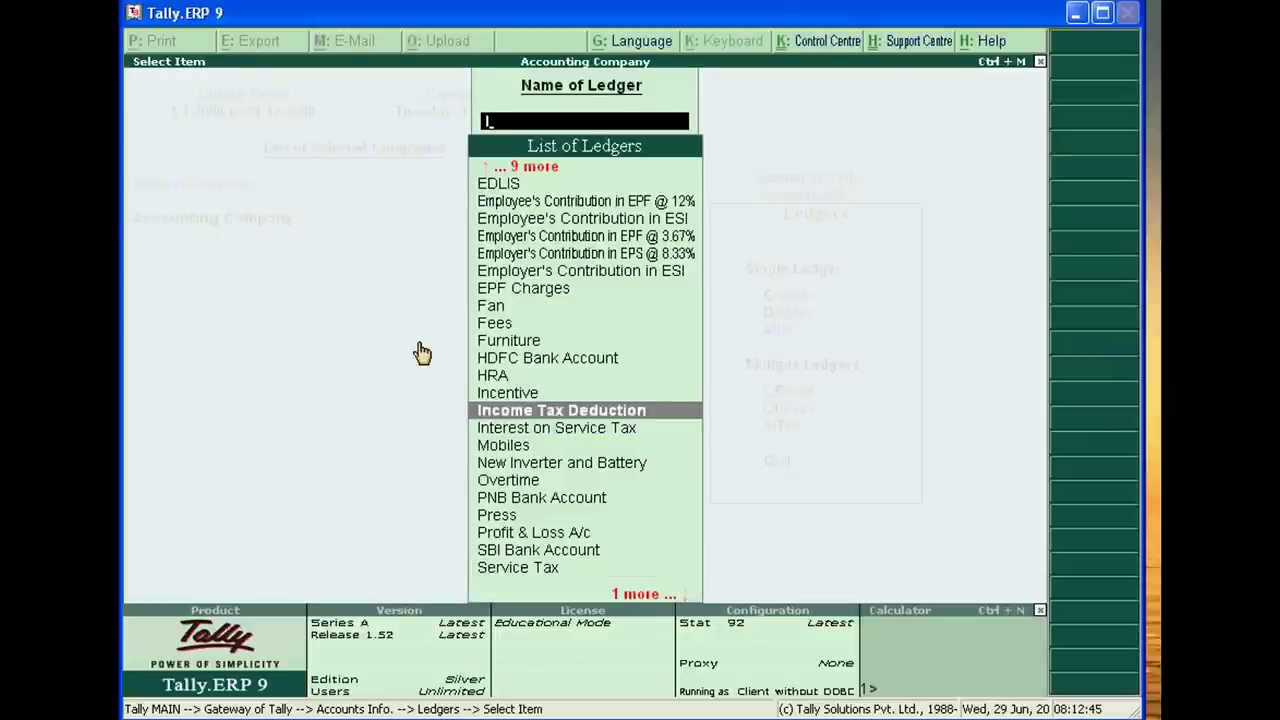
{"action": "key", "text": "Down"}
{"action": "key", "text": "Return"}
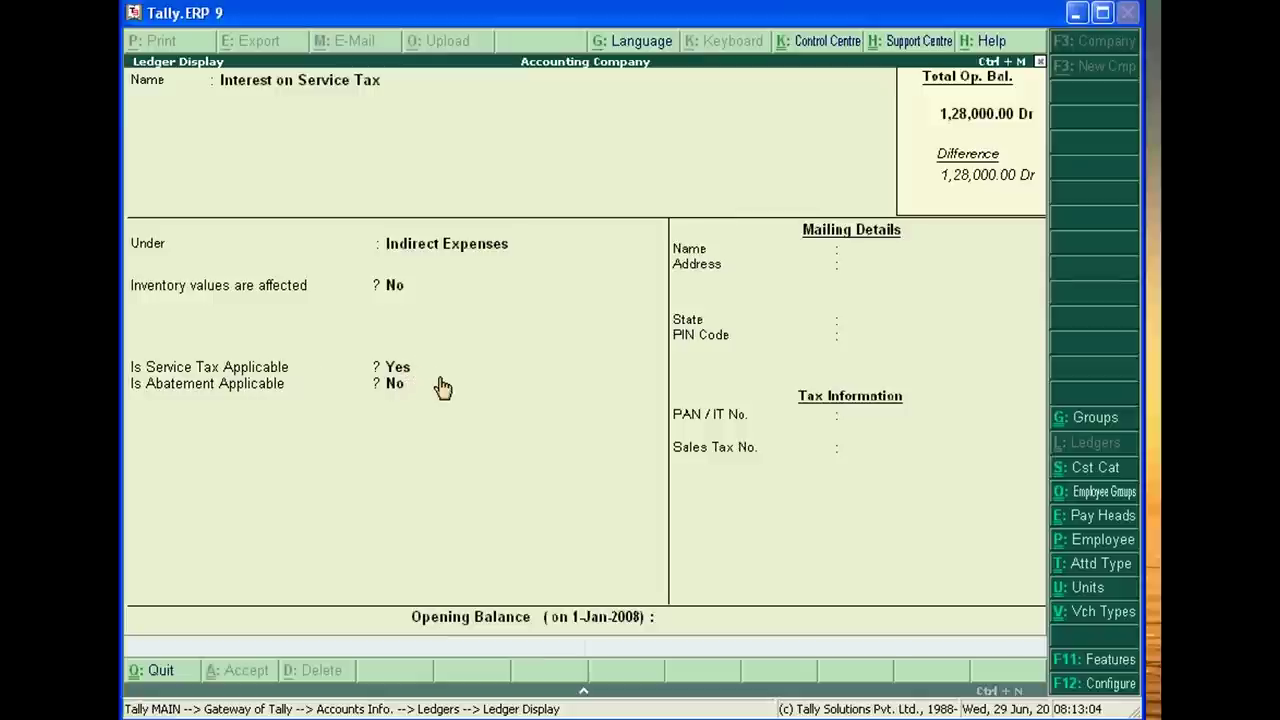
{"action": "key", "text": "Escape"}
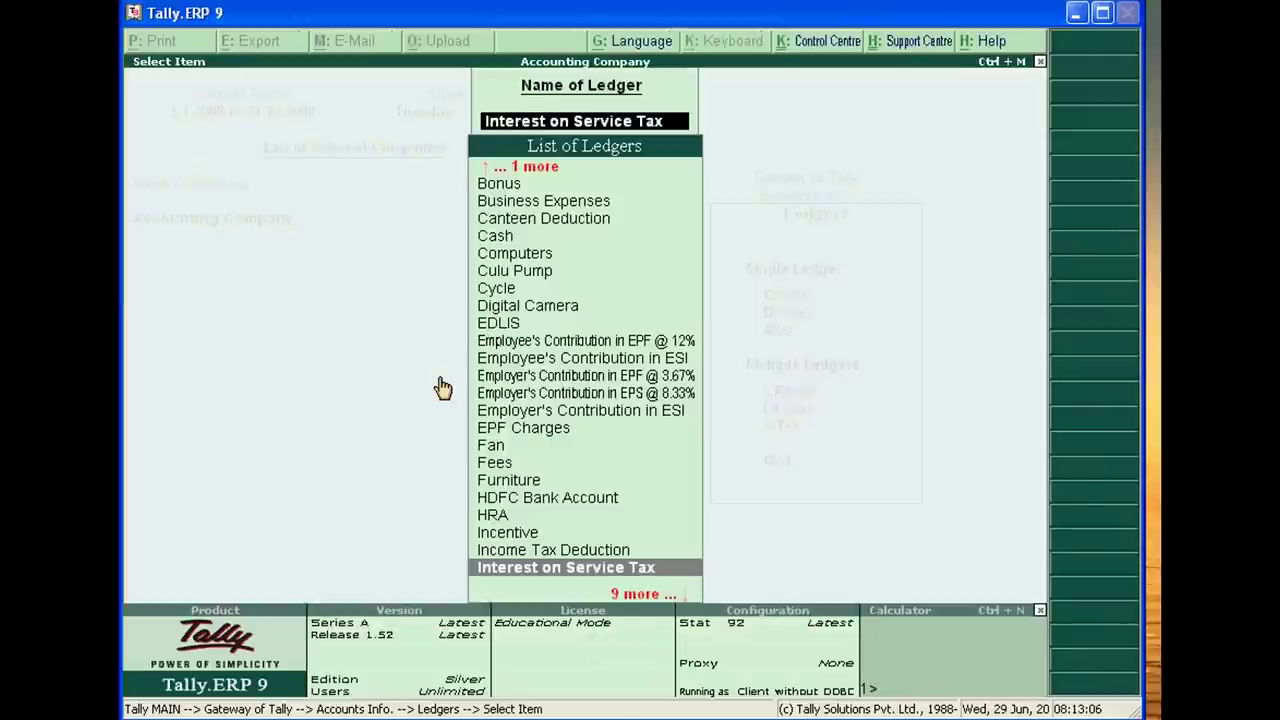
{"action": "key", "text": "Escape"}
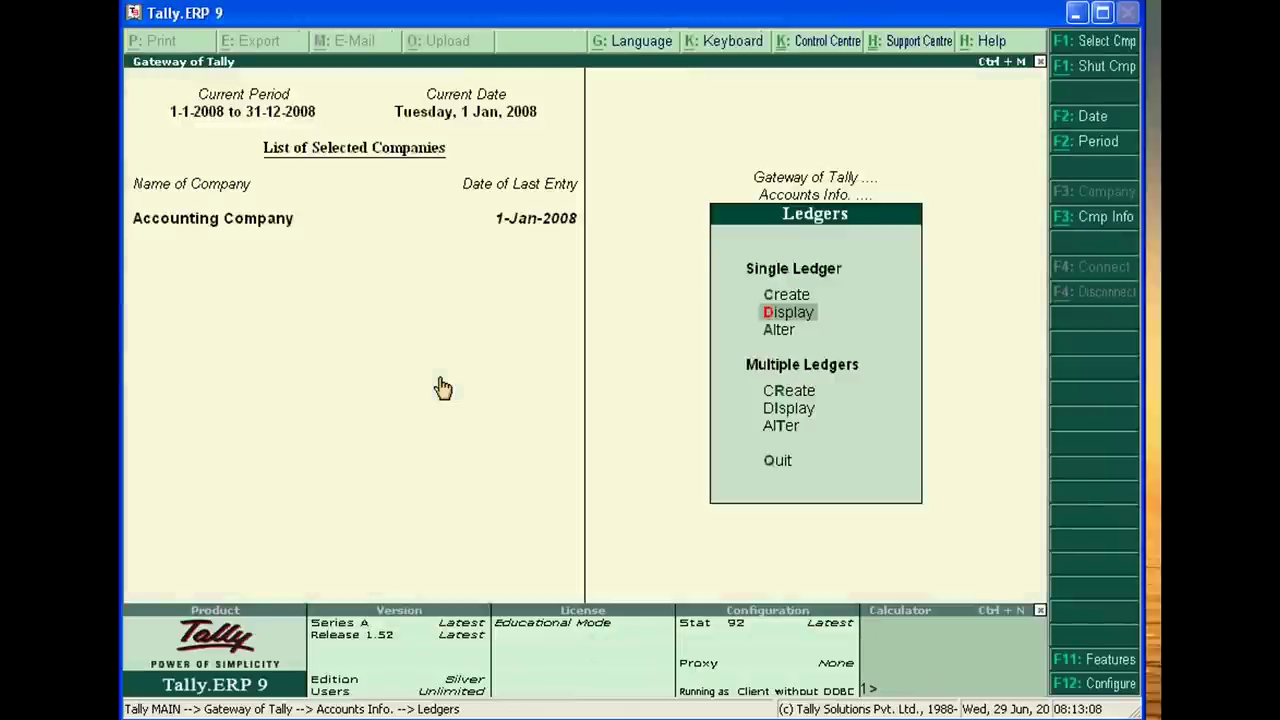
Open the Day Book and view the Fees receipt voucher with Fees 1,000 and Service Tax 103.
{"action": "key", "text": "Escape"}
{"action": "key", "text": "Escape"}
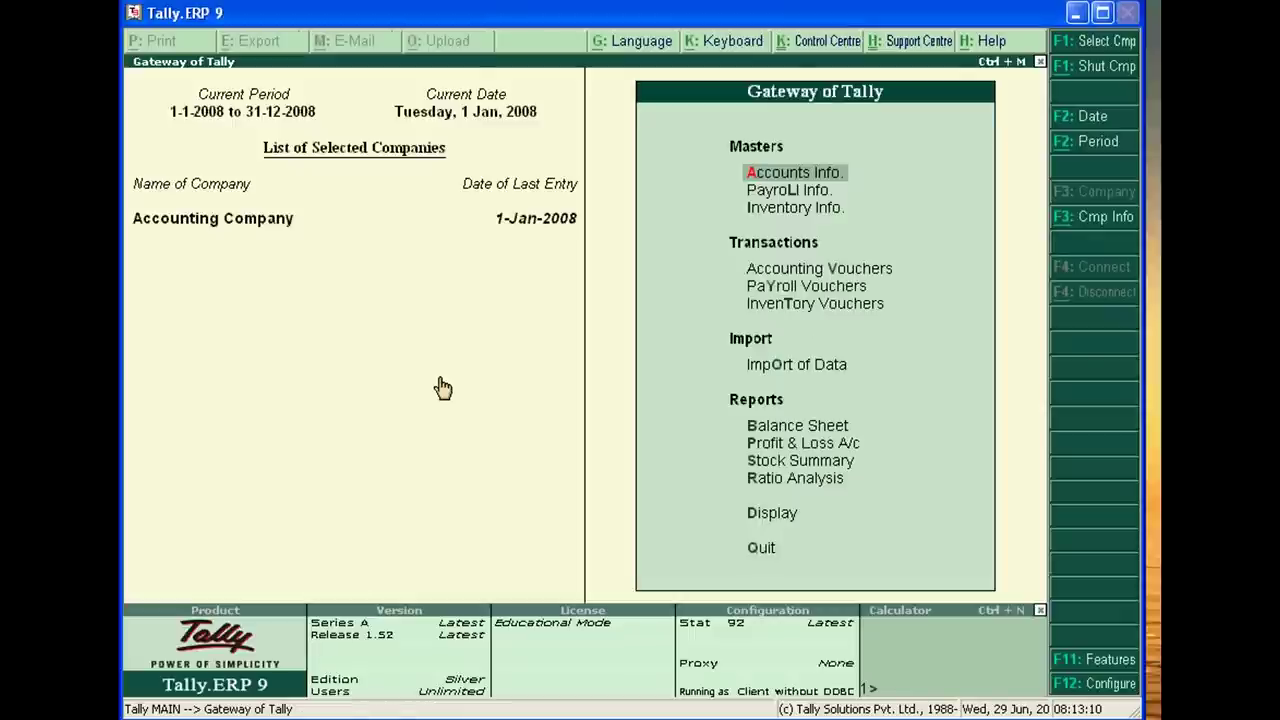
{"action": "key", "text": "Down"}
{"action": "key", "text": "Down"}
{"action": "key", "text": "Down"}
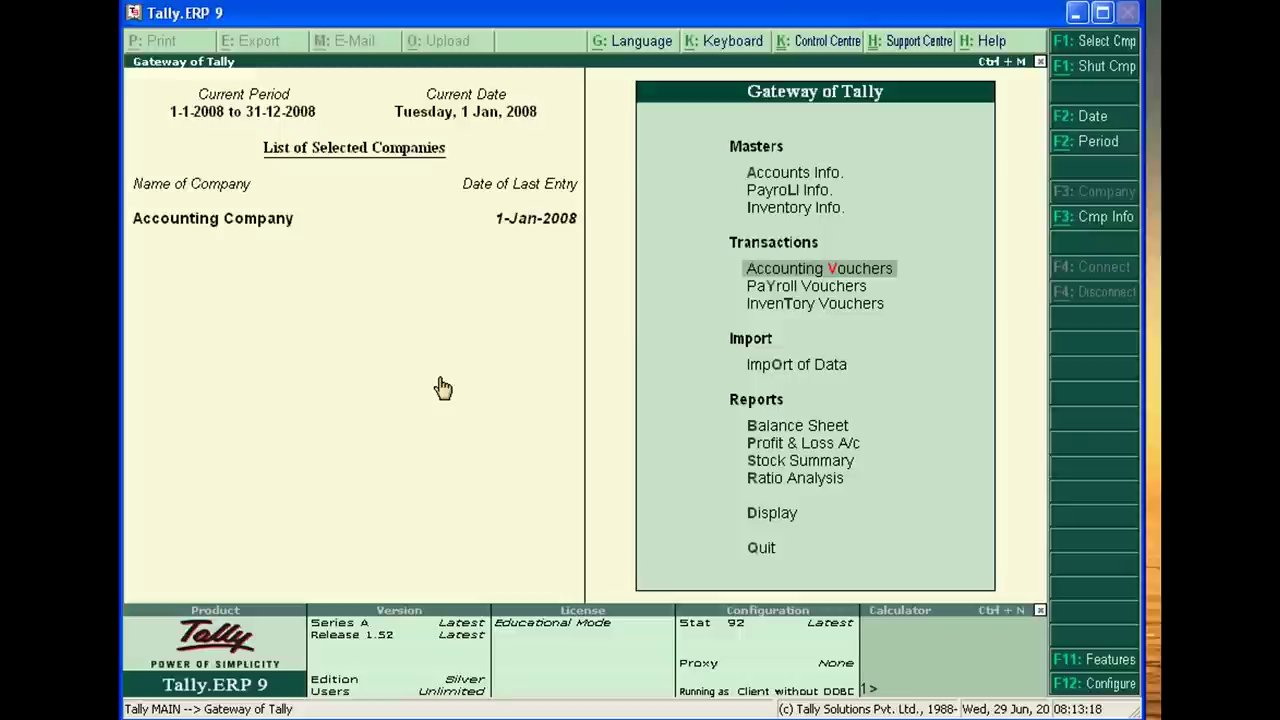
{"action": "key", "text": "Down"}
{"action": "key", "text": "Down"}
{"action": "key", "text": "Down"}
{"action": "key", "text": "Down"}
{"action": "key", "text": "Down"}
{"action": "key", "text": "Down"}
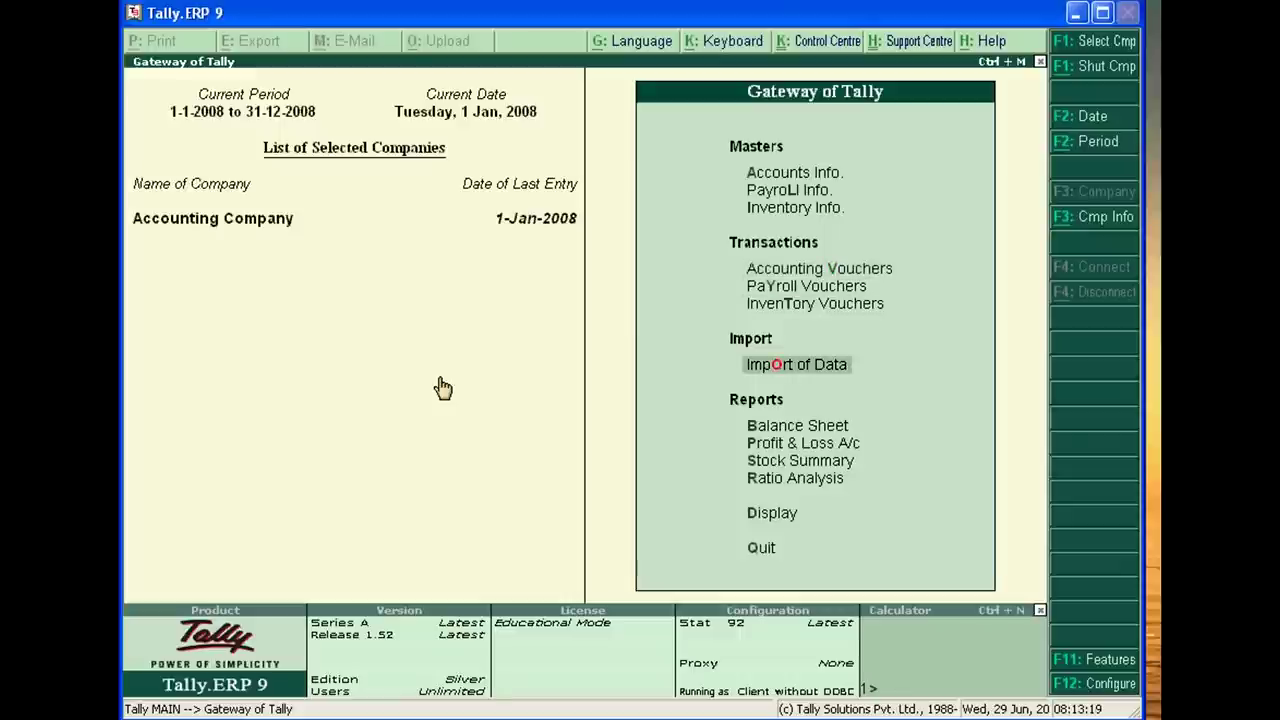
{"action": "key", "text": "Down"}
{"action": "key", "text": "Down"}
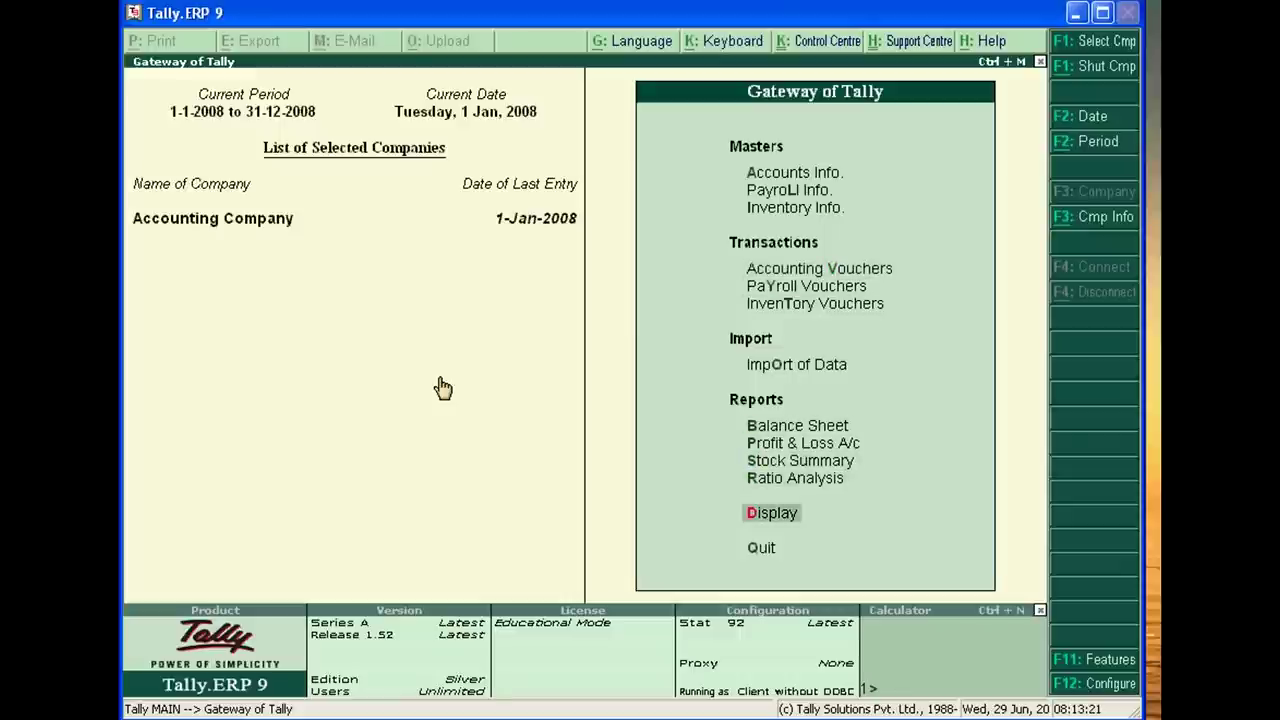
{"action": "key", "text": "Return"}
{"action": "key", "text": "Down"}
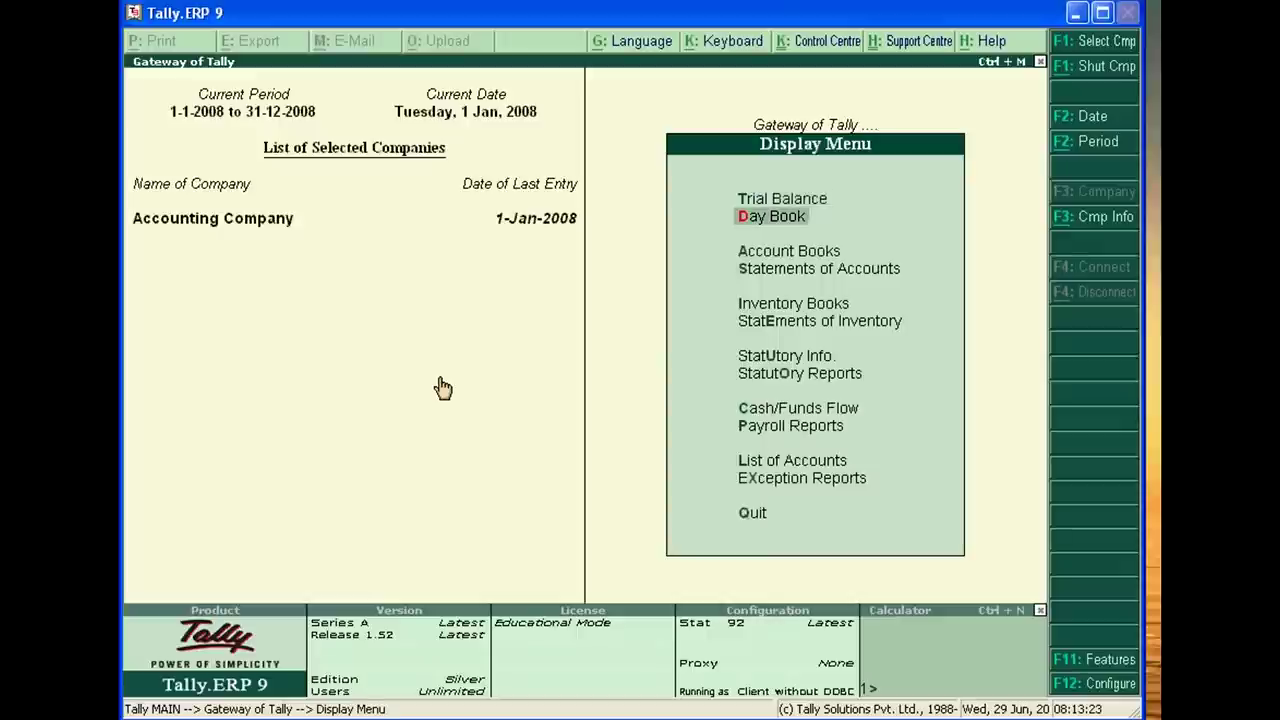
{"action": "key", "text": "Return"}
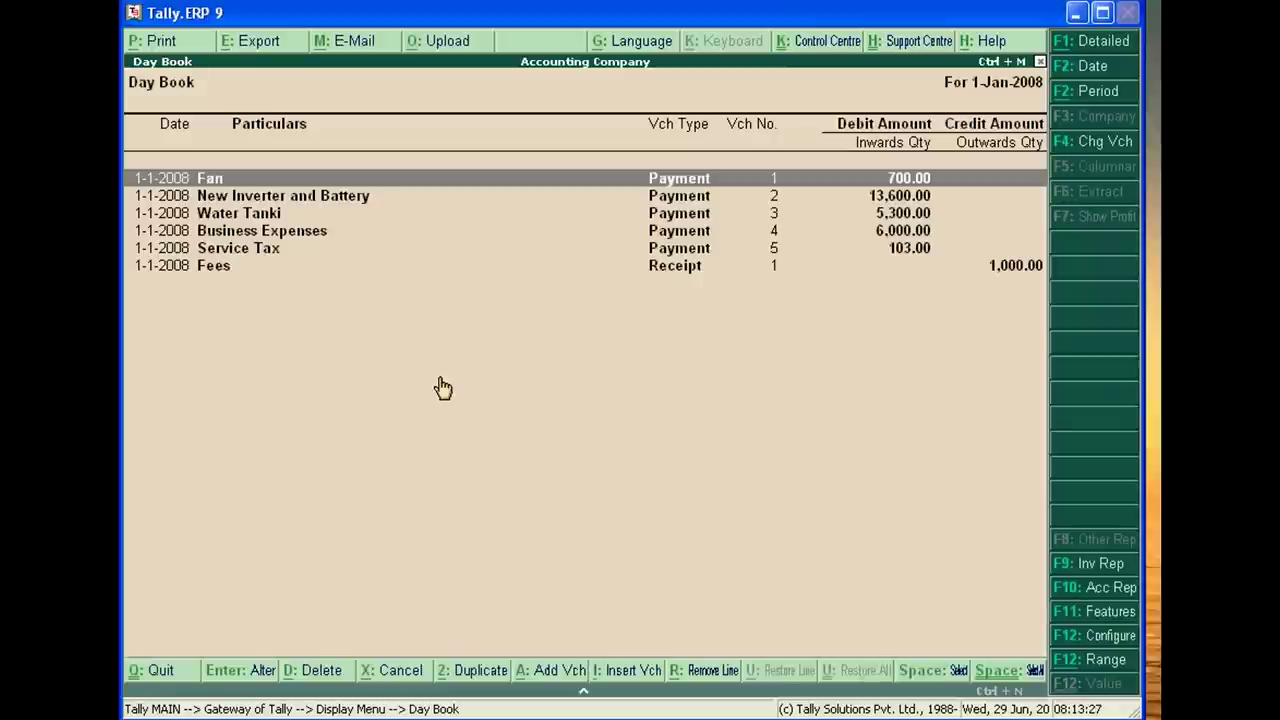
{"action": "key", "text": "Down"}
{"action": "key", "text": "Down"}
{"action": "key", "text": "Down"}
{"action": "key", "text": "Down"}
{"action": "key", "text": "Down"}
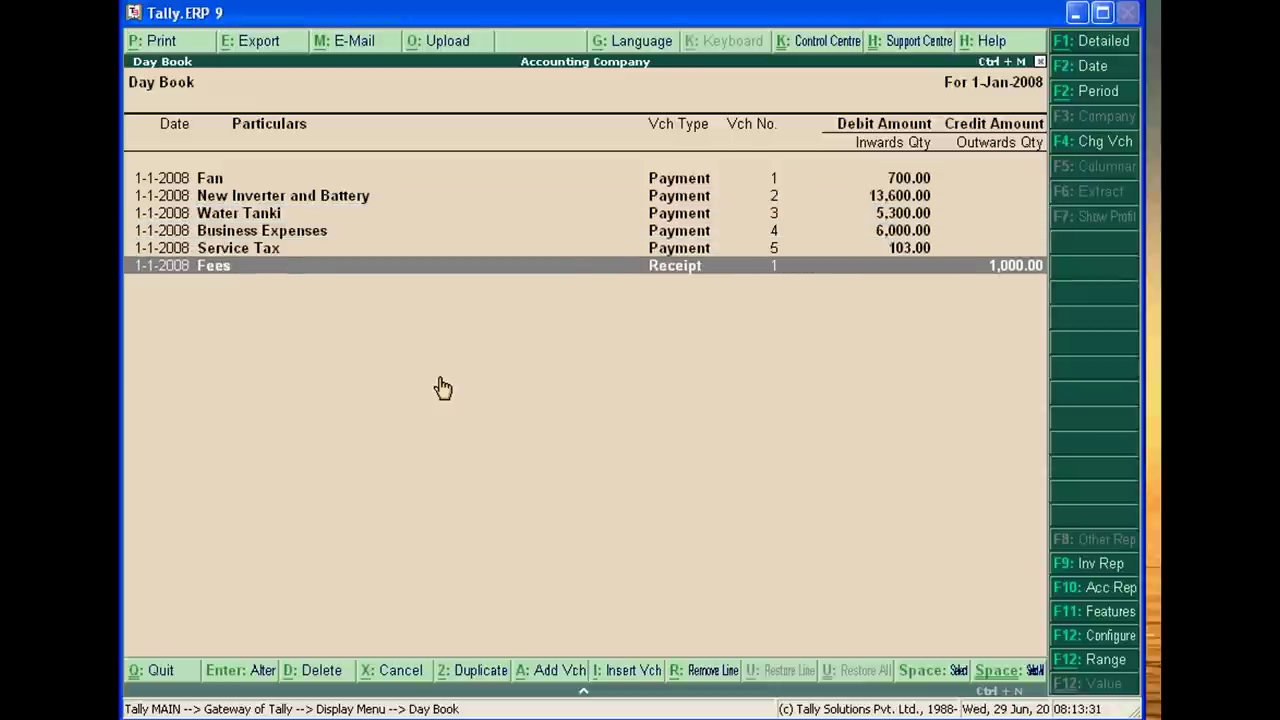
{"action": "key", "text": "Return"}
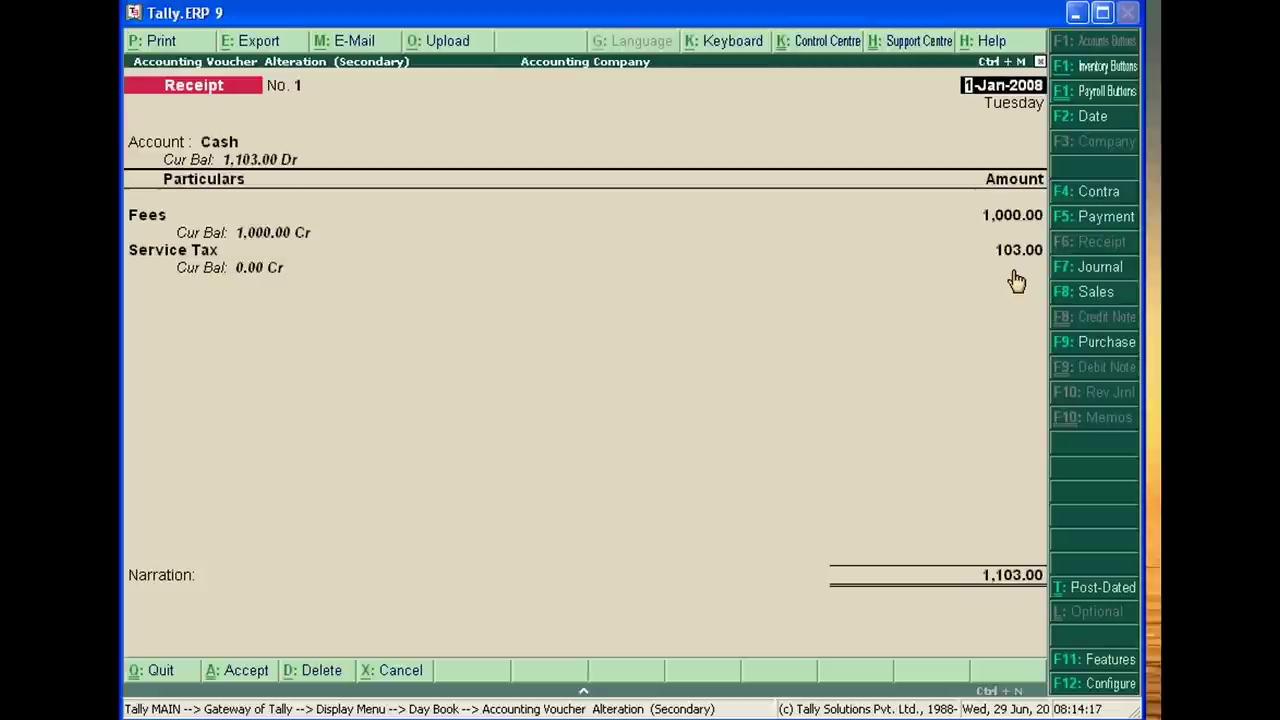
Start quitting the Fees receipt voucher without making changes.
{"action": "key", "text": "Escape"}
Review payment voucher No. 5 paying Service Tax 103 plus 13.39 interest, then close the Day Book.
{"action": "key", "text": "y"}
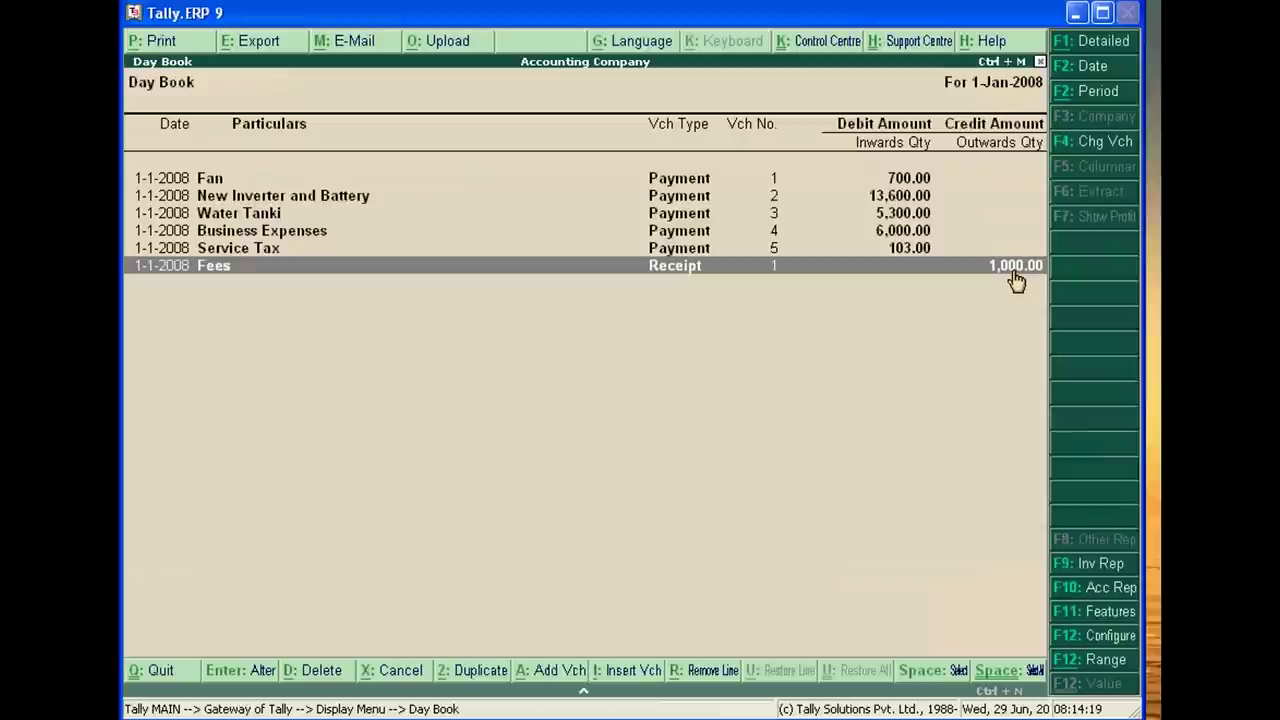
{"action": "key", "text": "Up"}
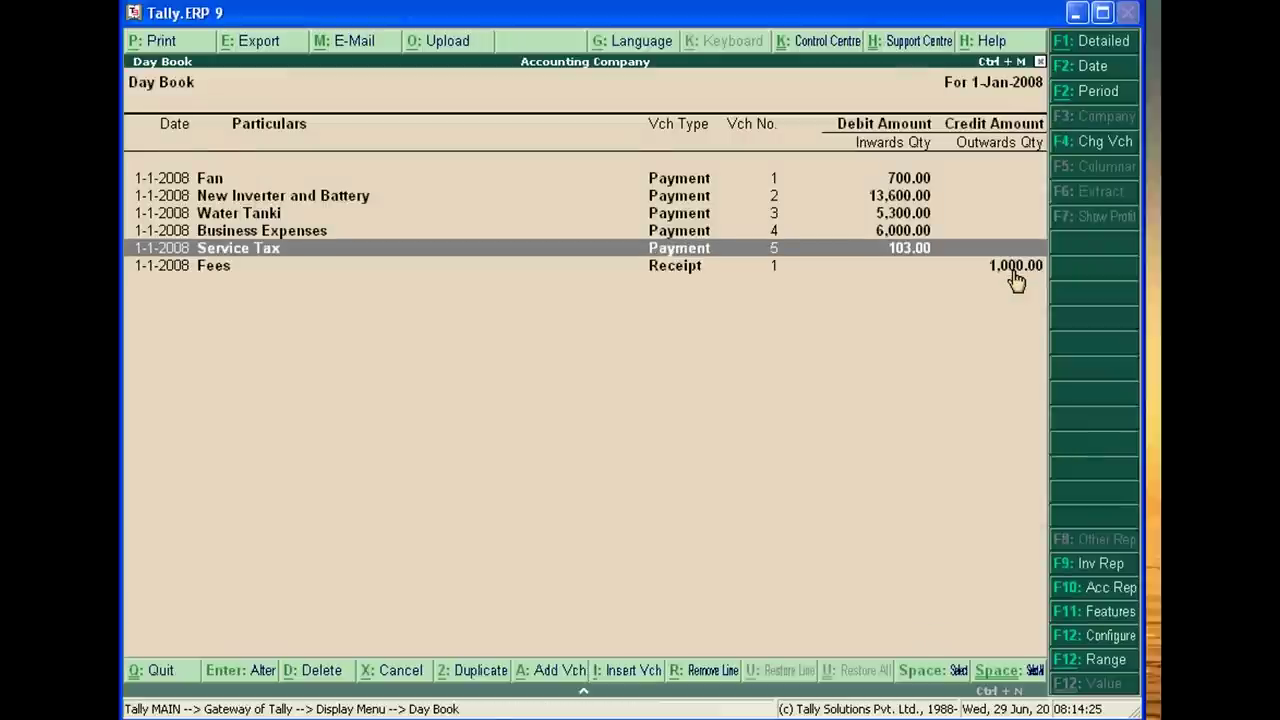
{"action": "key", "text": "Return"}
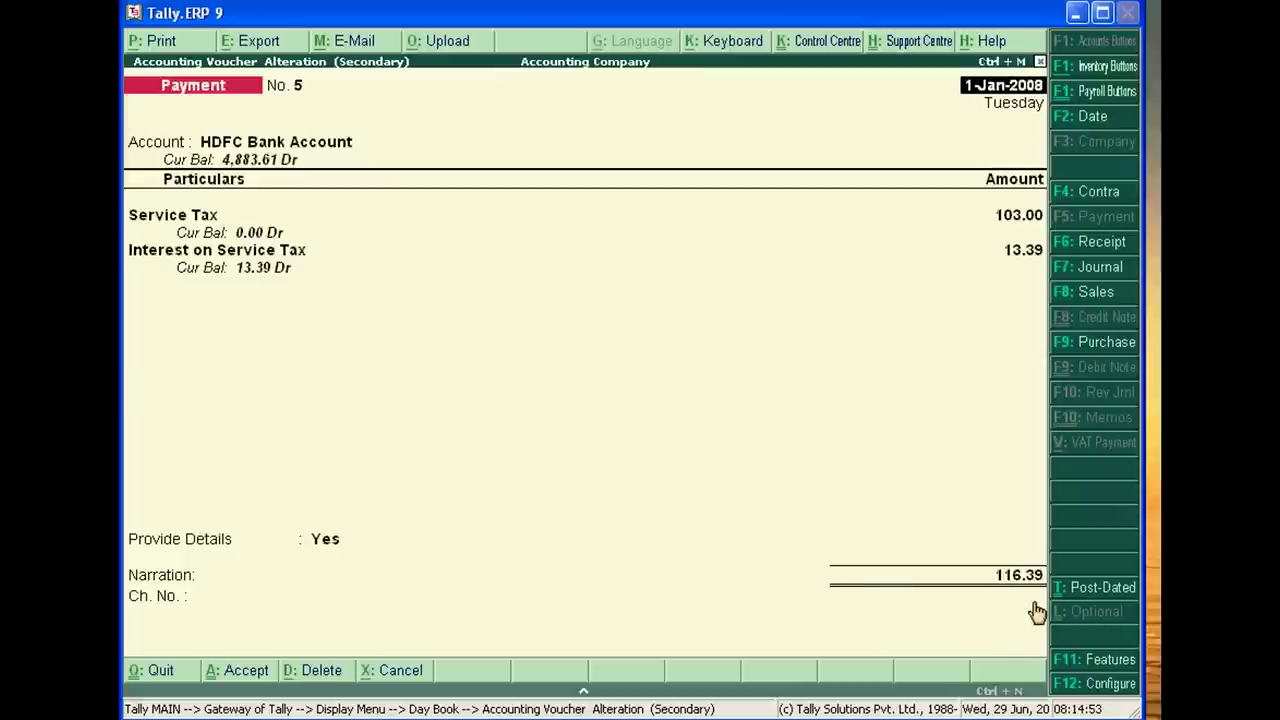
{"action": "key", "text": "Escape"}
{"action": "key", "text": "y"}
{"action": "key", "text": "Escape"}
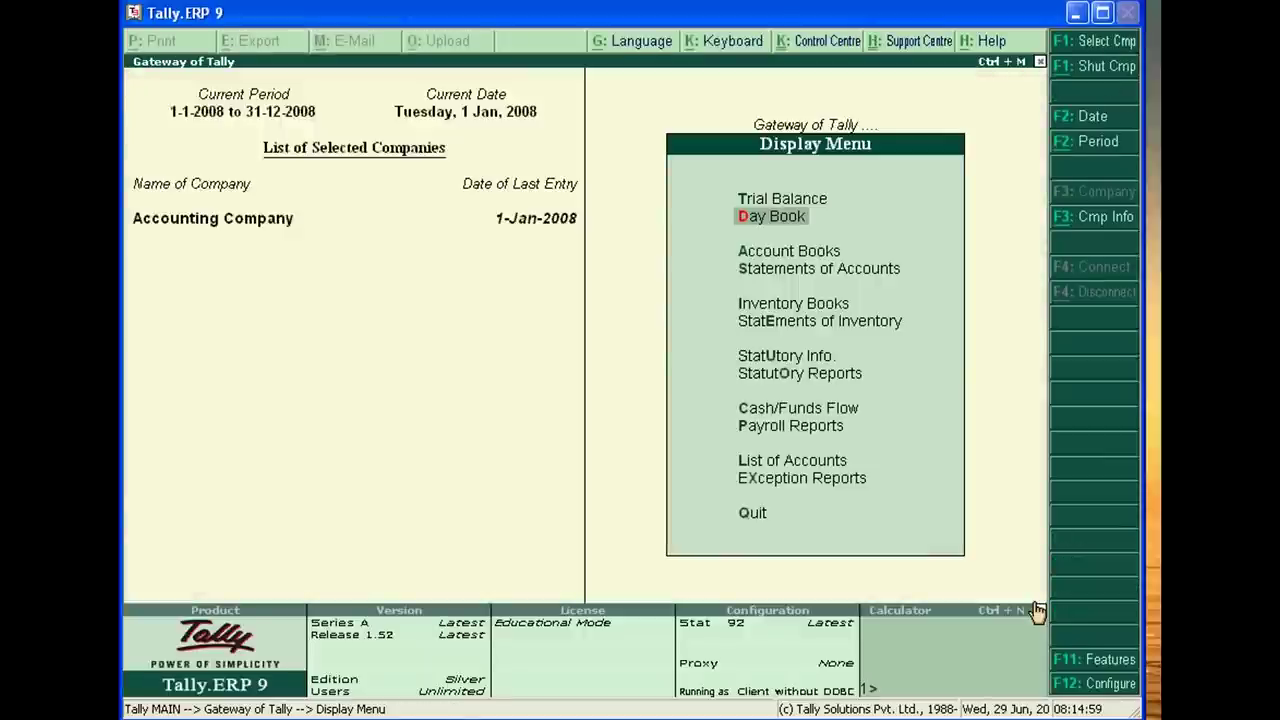
Open the Profit & Loss A/c in Detailed view, showing Interest on Service Tax 13.39.
{"action": "key", "text": "Escape"}
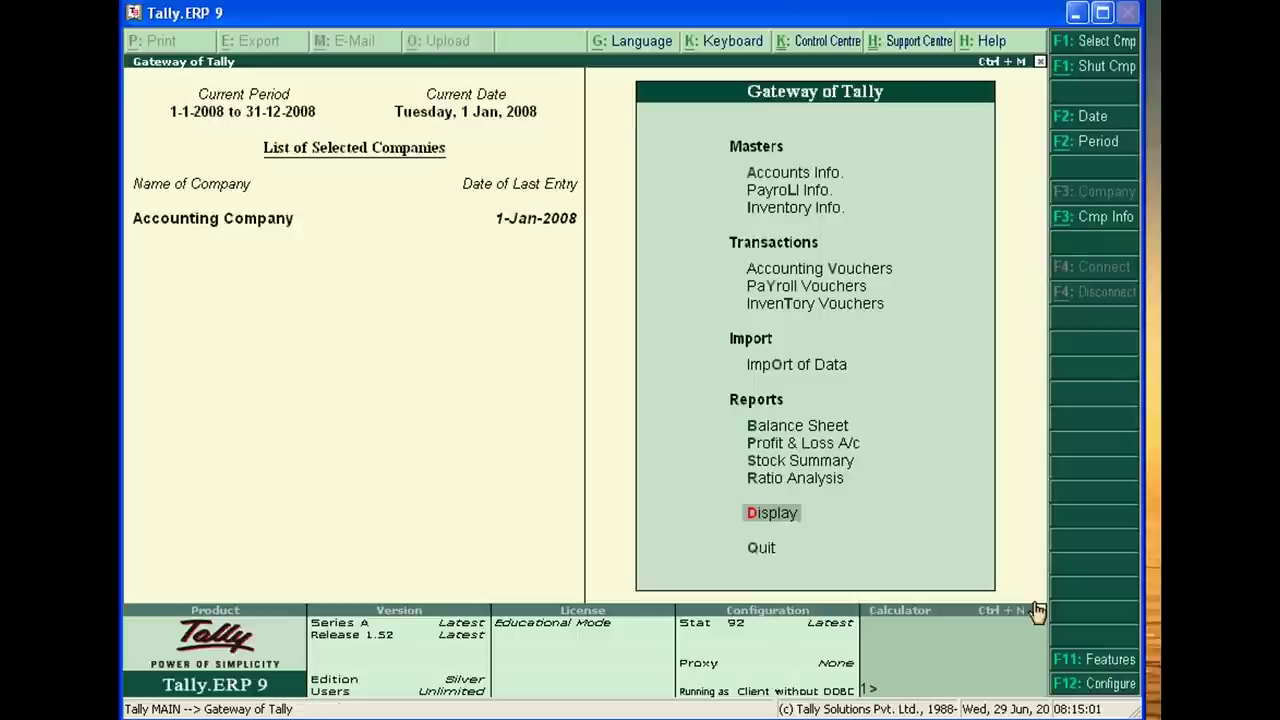
{"action": "key", "text": "Up"}
{"action": "key", "text": "Up"}
{"action": "key", "text": "Up"}
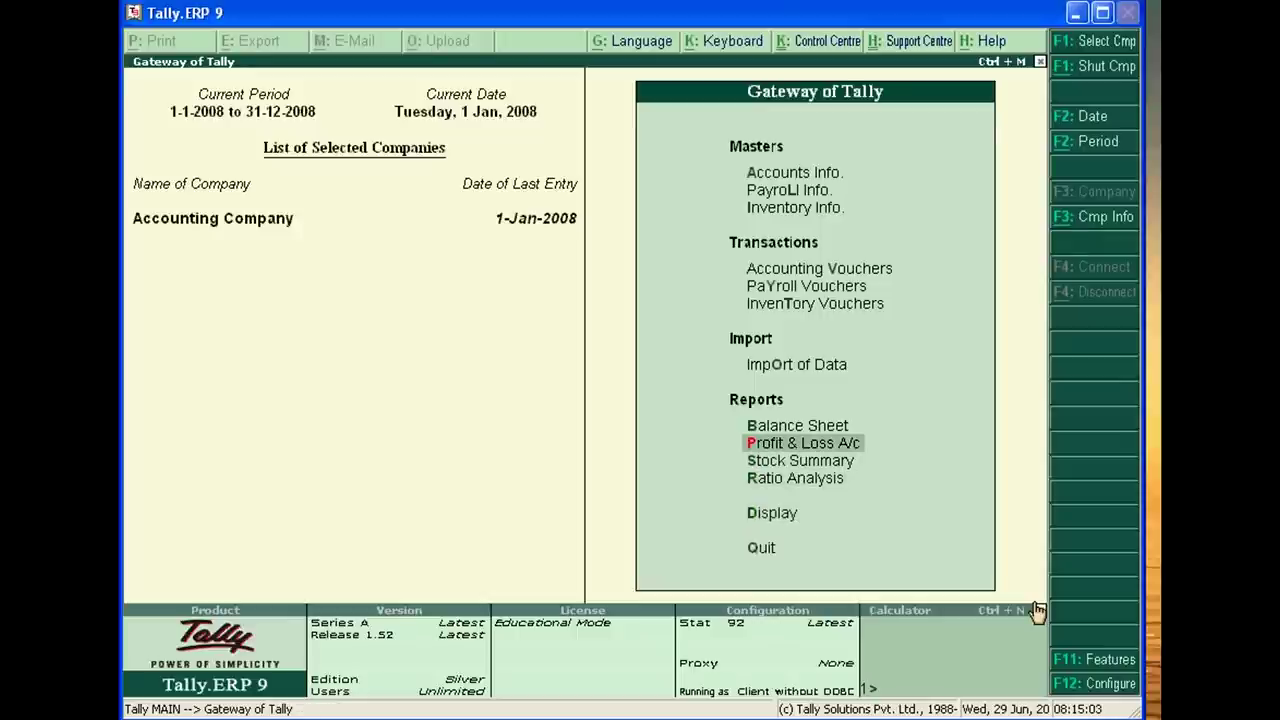
{"action": "key", "text": "Return"}
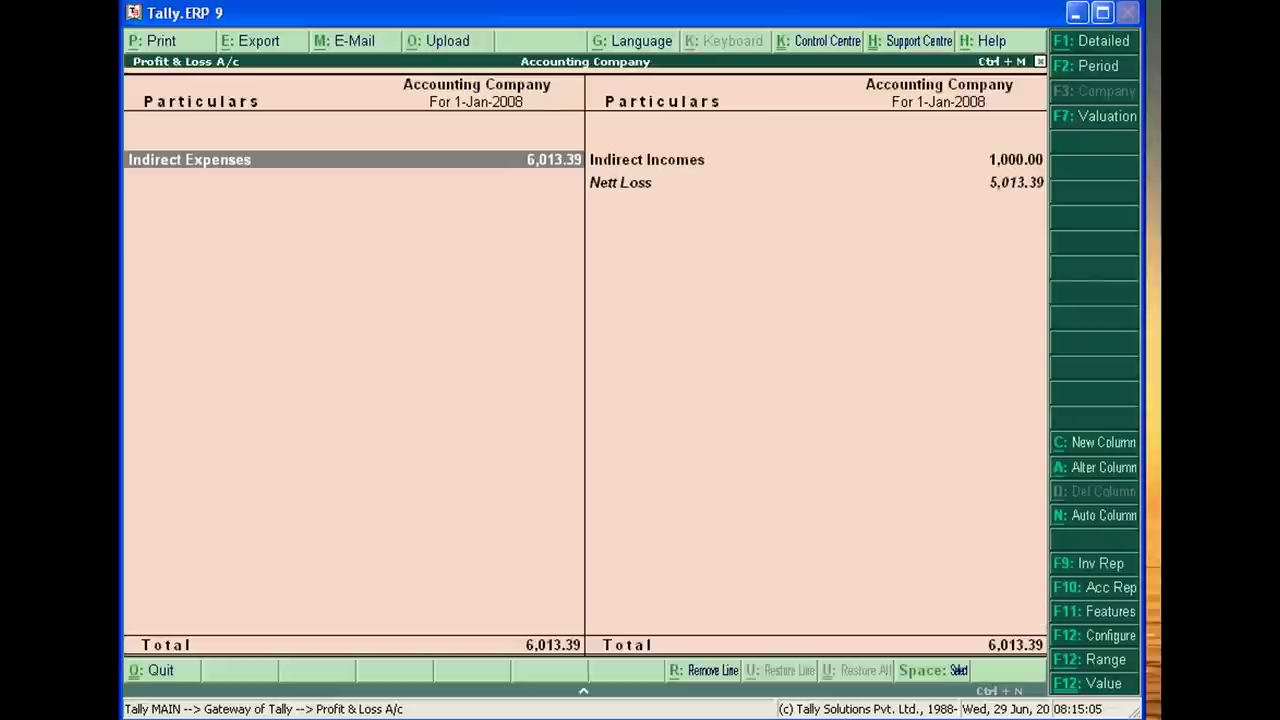
{"action": "left_click", "coordinate": [1104, 48]}
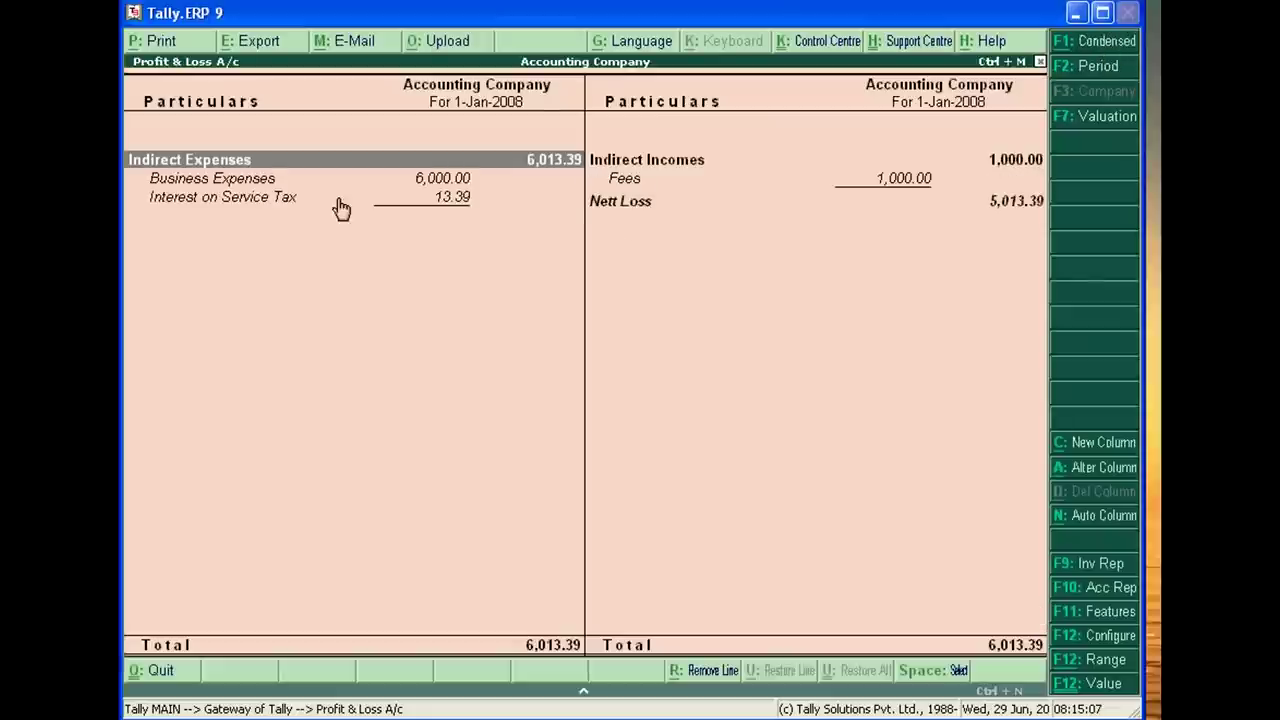